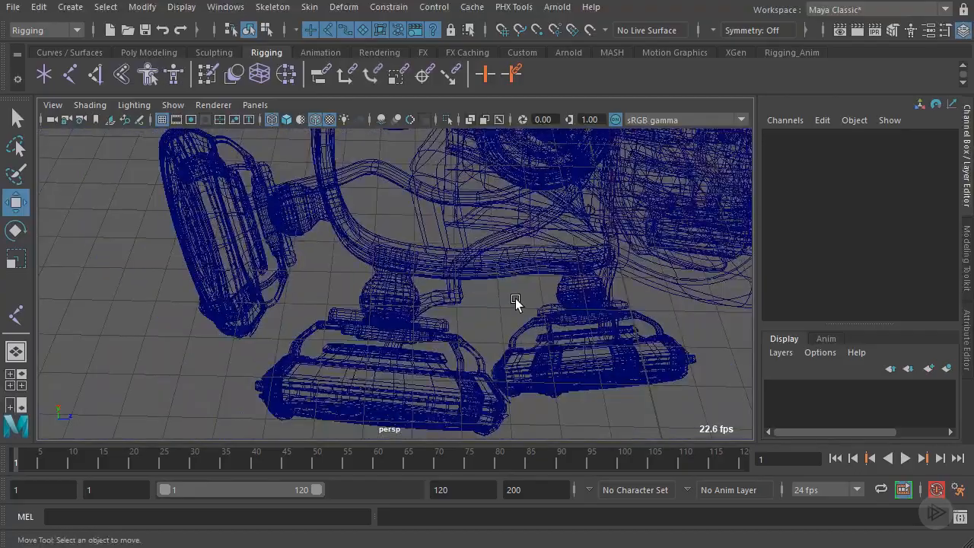
Isolate the repulsorPivot ball-and-neck mesh above the front repulsor and frame it for a close view.
scroll(441, 255, up, 5)
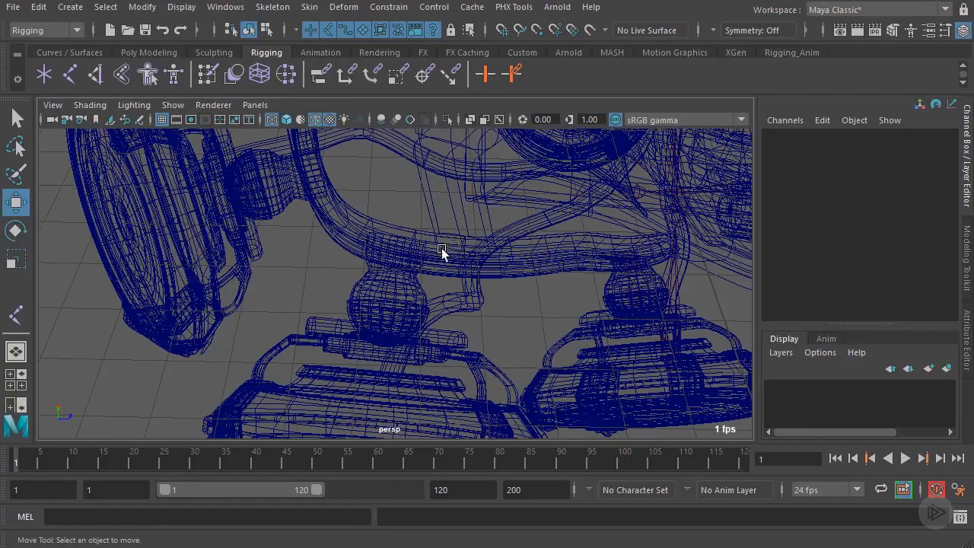
click(395, 276)
alt+drag(394, 276, 439, 276)
scroll(446, 241, up, 3)
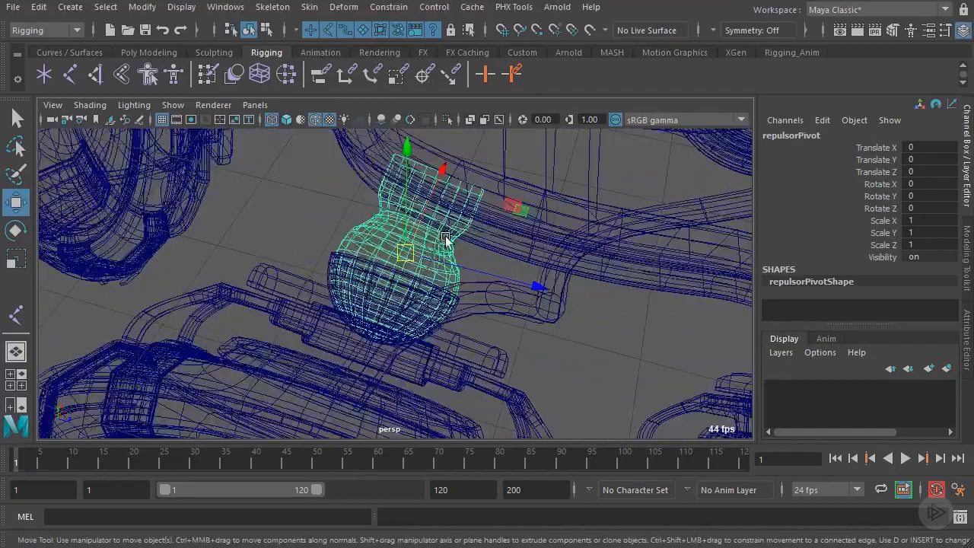
alt+middle_drag(472, 199, 424, 256)
scroll(424, 257, up, 4)
alt+middle_drag(432, 218, 452, 246)
scroll(452, 243, down, 3)
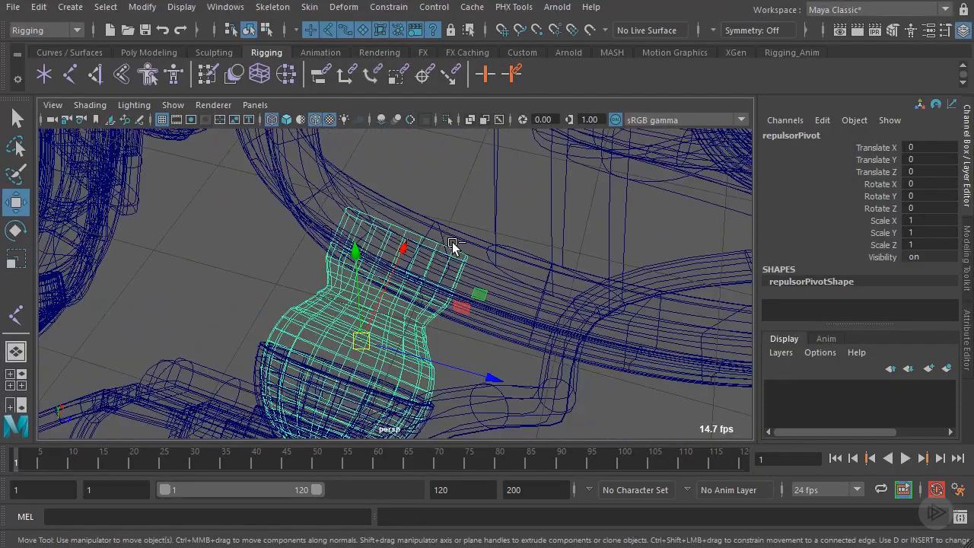
key(ctrl+1)
alt+drag(453, 245, 518, 206)
key(f)
scroll(587, 209, up, 3)
alt+drag(608, 204, 424, 159)
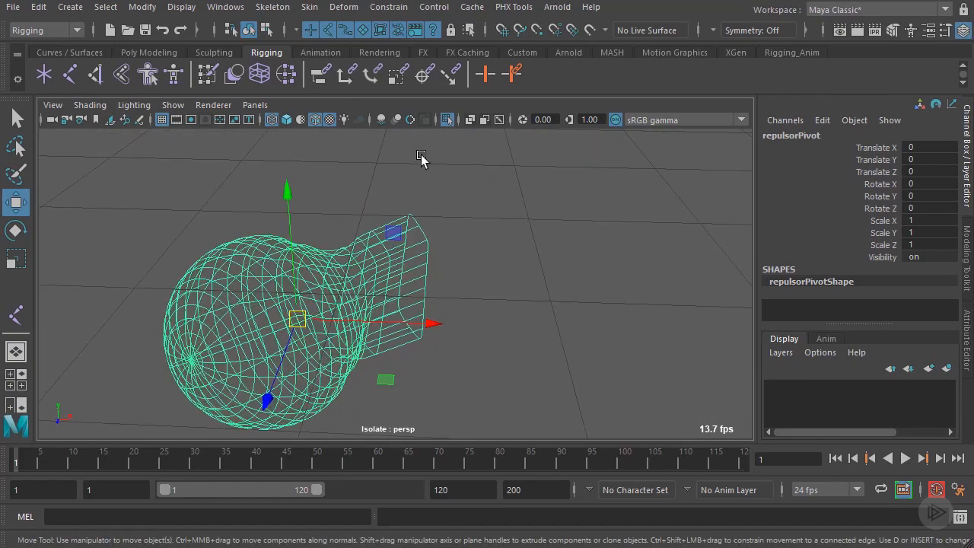
Place a new joint inside the neck of the repulsorPivot mesh and adjust its height to Translate Y -4.615.
click(69, 80)
alt+drag(391, 265, 365, 305)
click(391, 340)
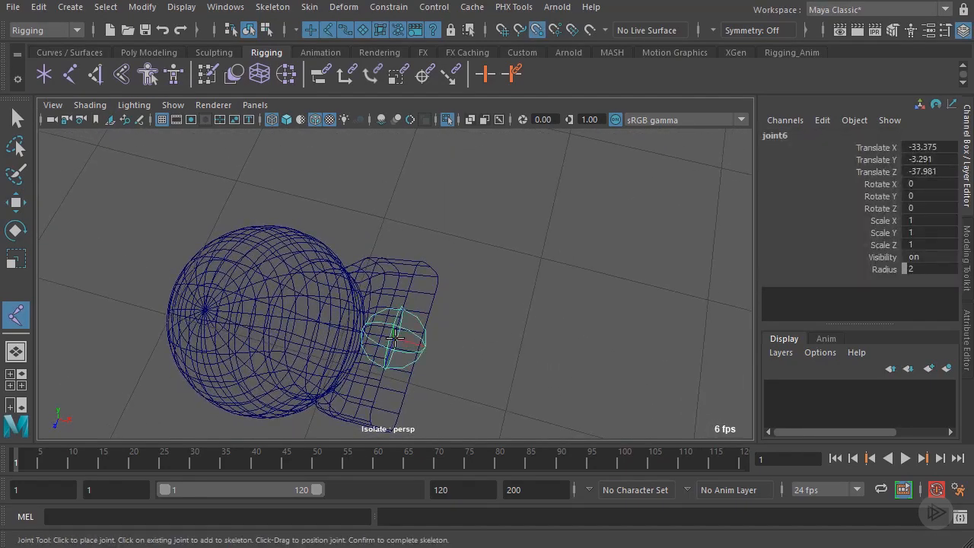
alt+drag(391, 340, 479, 255)
key(w)
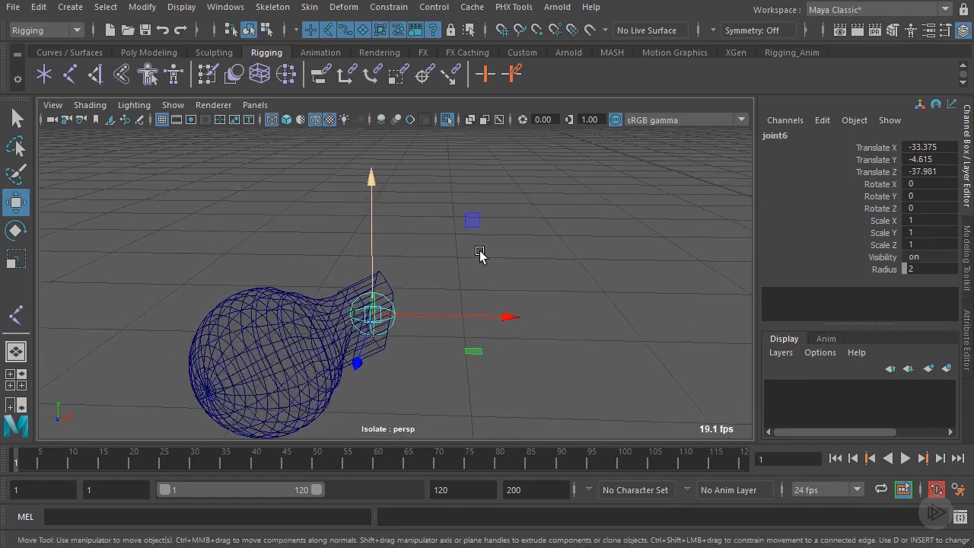
Set the neck joint's Joint Orient to 6.6, -4.3, 26.6 to align it with the neck's direction.
click(968, 343)
alt+drag(396, 282, 481, 219)
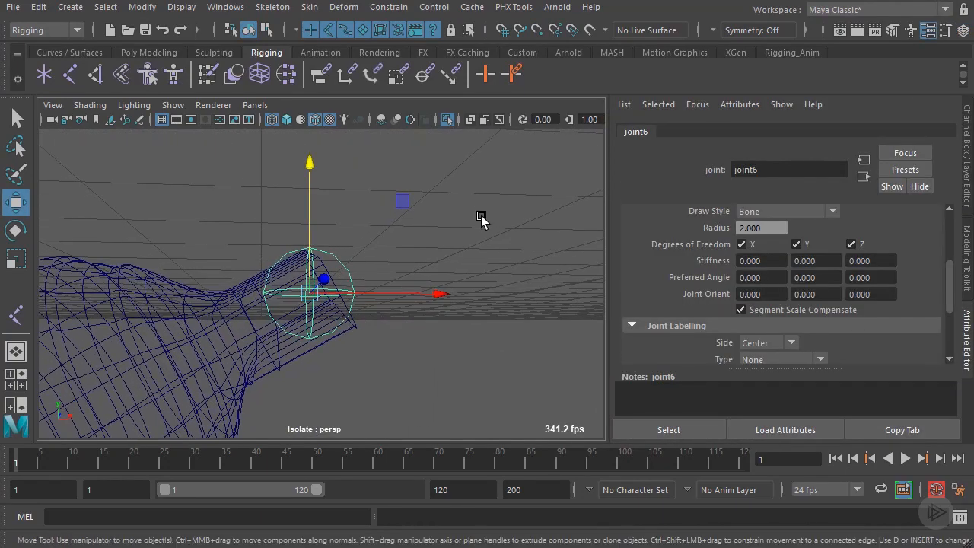
ctrl+drag(777, 293, 791, 294)
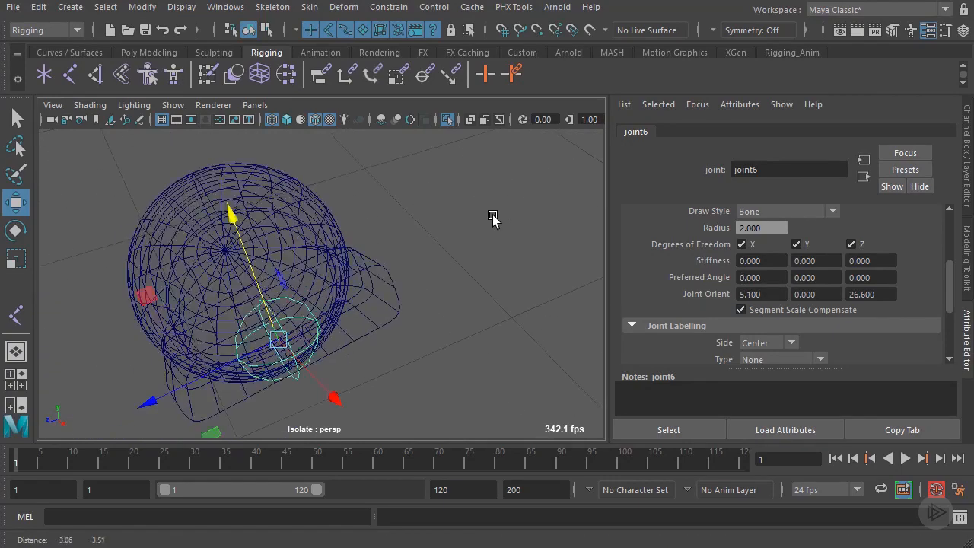
alt+right_drag(493, 218, 457, 228)
alt+drag(426, 236, 463, 248)
alt+right_drag(463, 248, 477, 259)
alt+drag(477, 259, 476, 253)
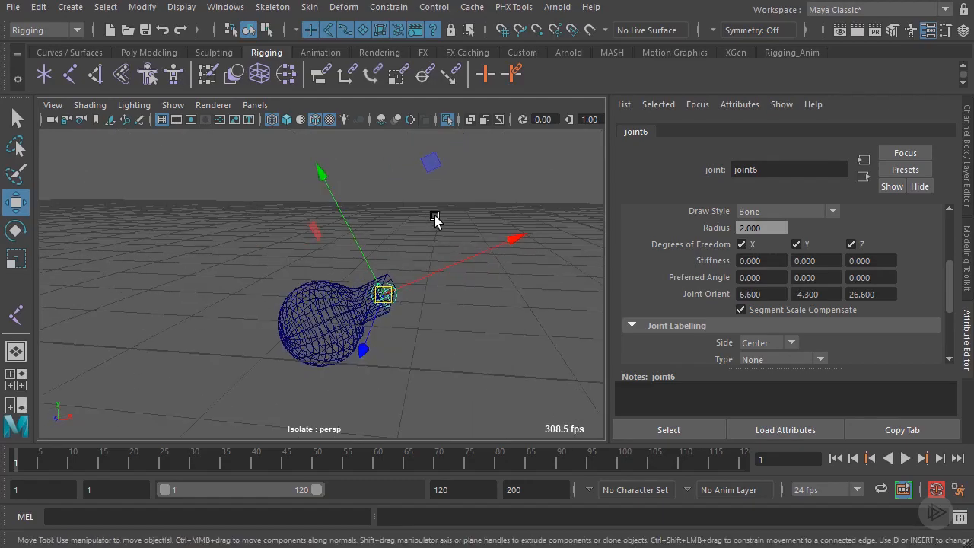
Leave the isolated view of the ball mesh and isolate the half-dome repulsorspin_pivot mesh instead.
alt+drag(434, 218, 488, 209)
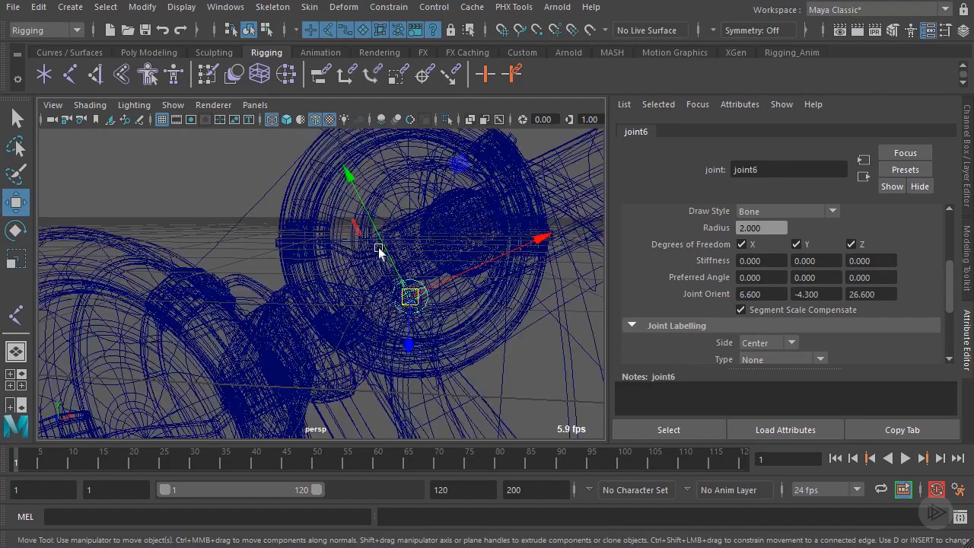
alt+drag(380, 254, 373, 273)
click(306, 271)
alt+drag(306, 272, 344, 255)
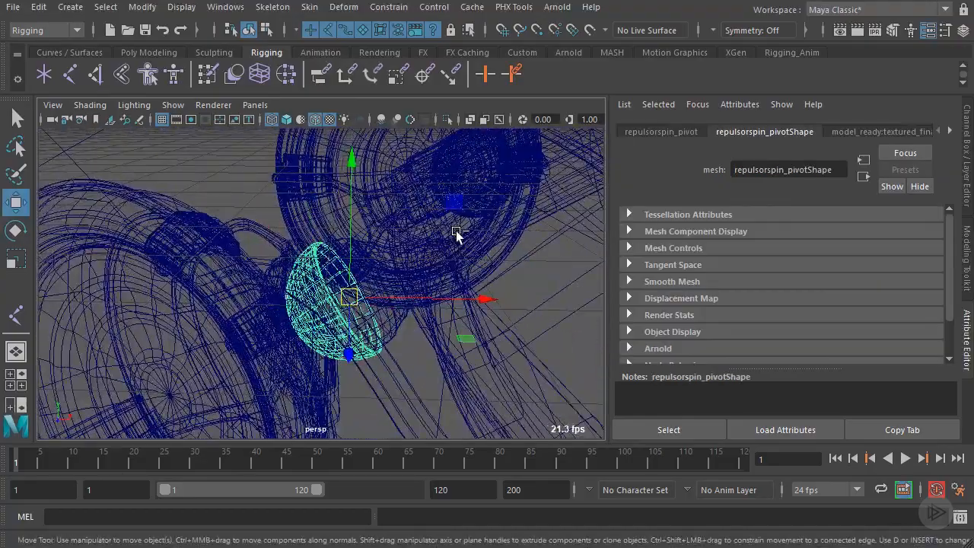
key(ctrl+1)
alt+drag(457, 230, 435, 152)
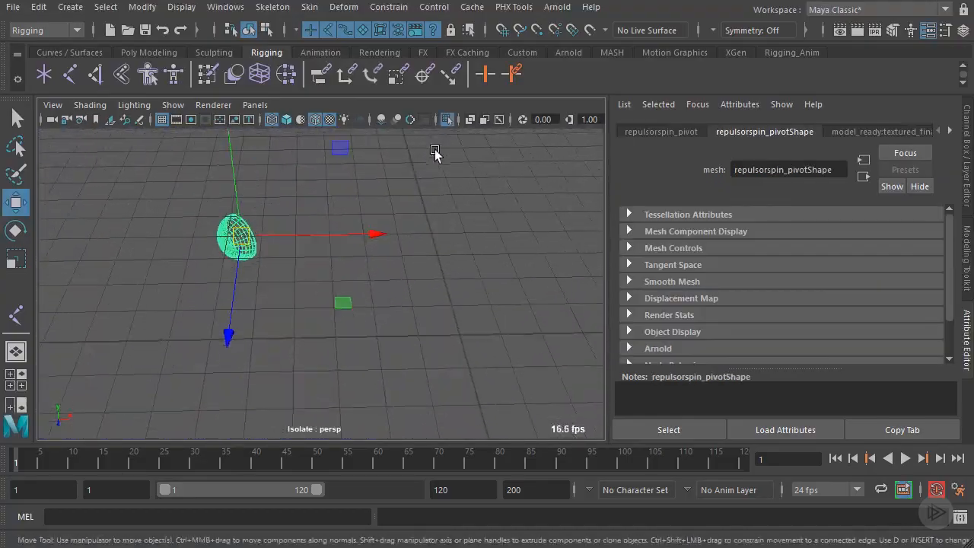
Create a single joint snapped to the grid, away from the half-dome mesh.
click(67, 73)
click(460, 331)
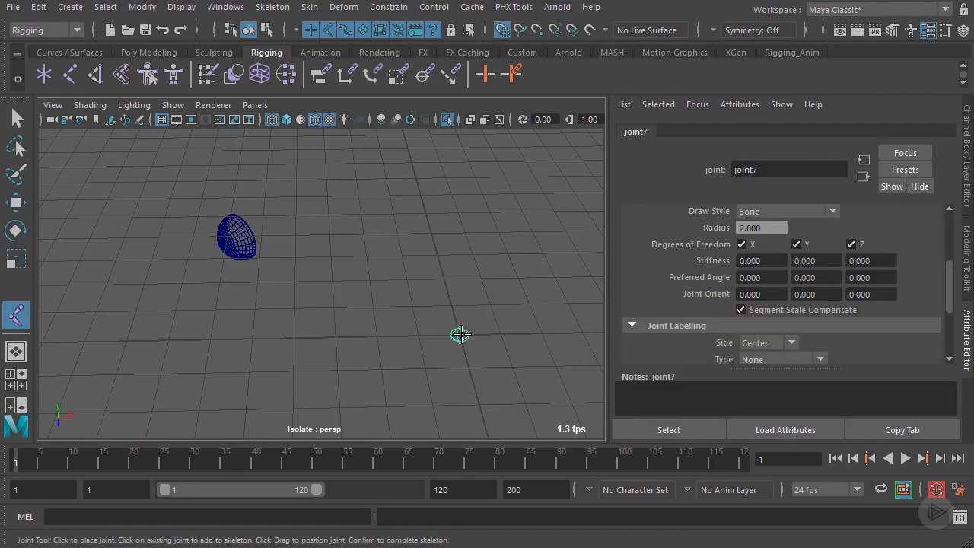
scroll(455, 298, down, 5)
scroll(455, 298, up, 5)
alt+drag(455, 298, 471, 272)
key(w)
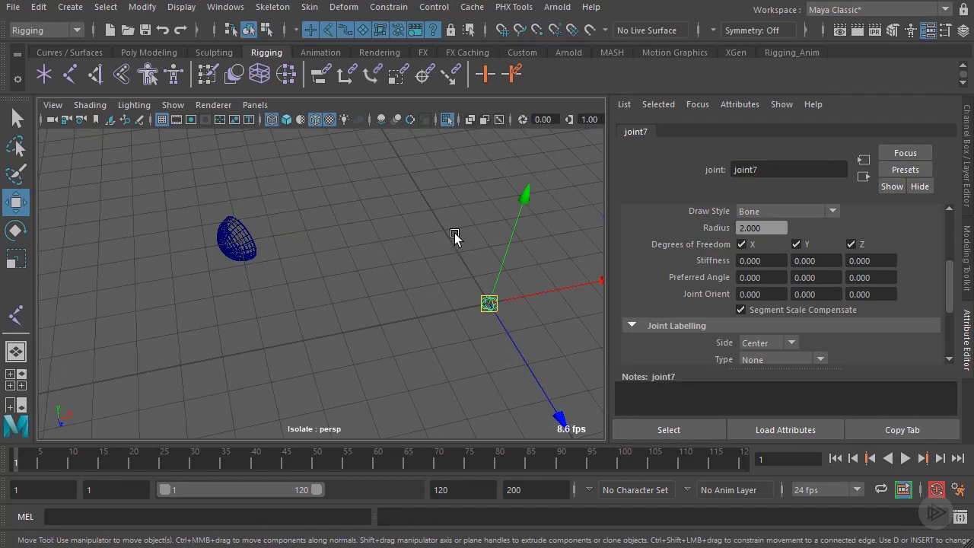
Snap the new joint to the half-dome mesh with a Parent constraint on all axes, with Maintain offset off.
click(234, 236)
alt+drag(251, 239, 356, 252)
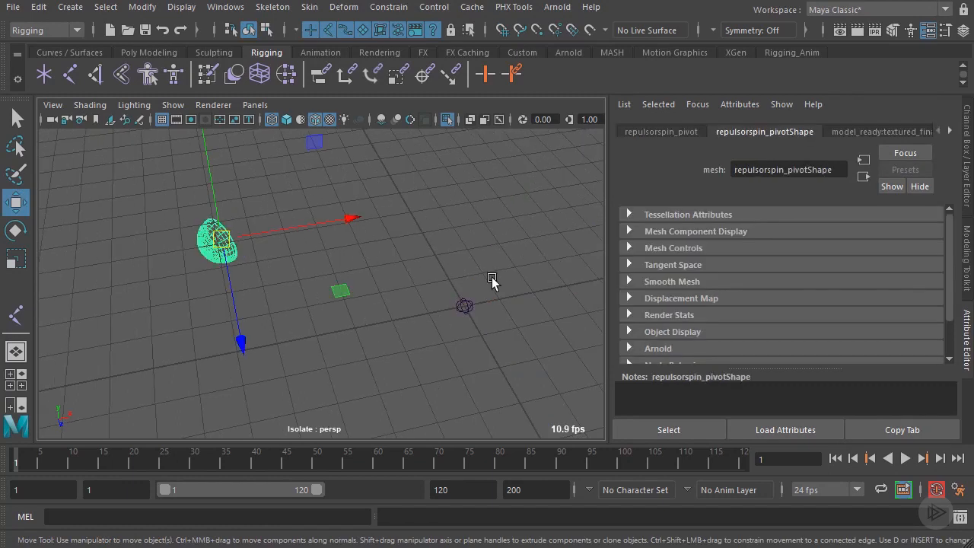
click(466, 306)
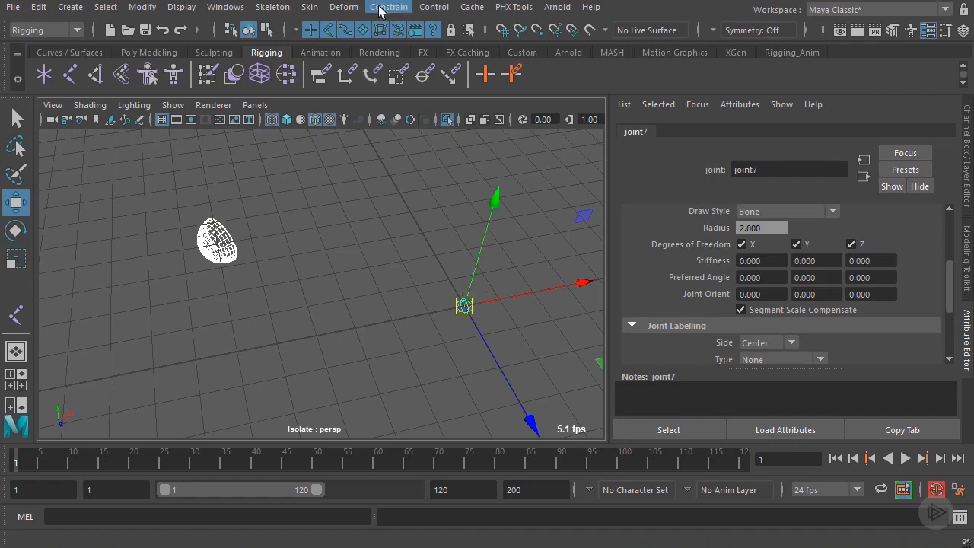
click(387, 7)
click(535, 46)
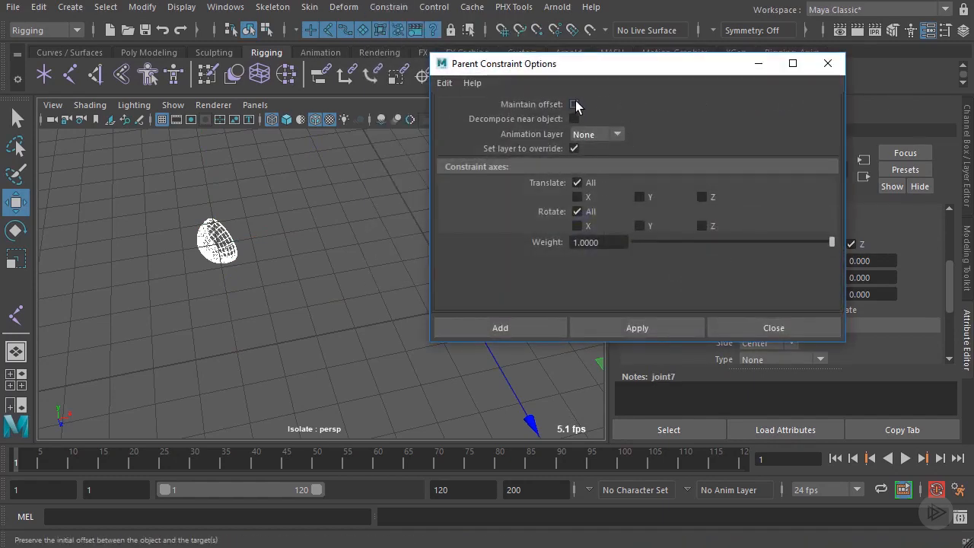
click(531, 327)
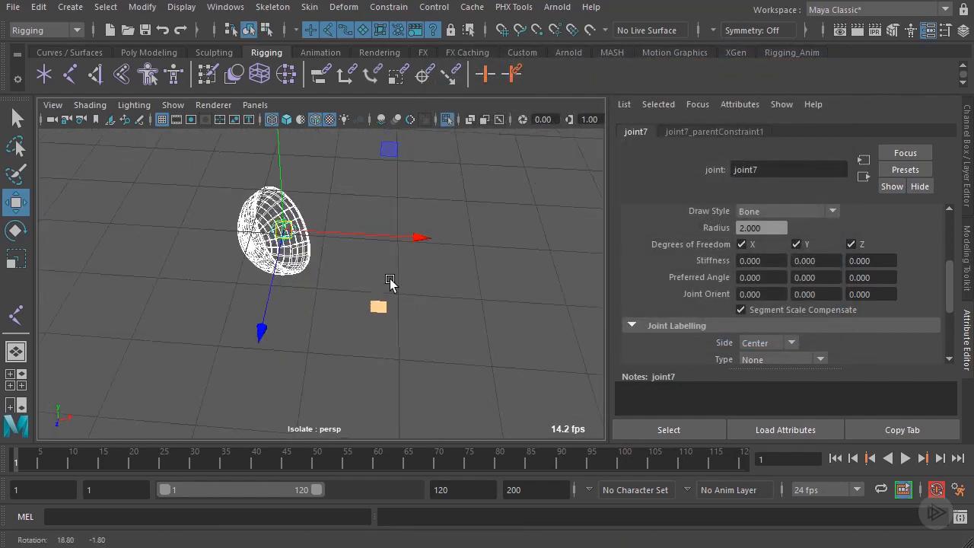
alt+drag(389, 279, 412, 253)
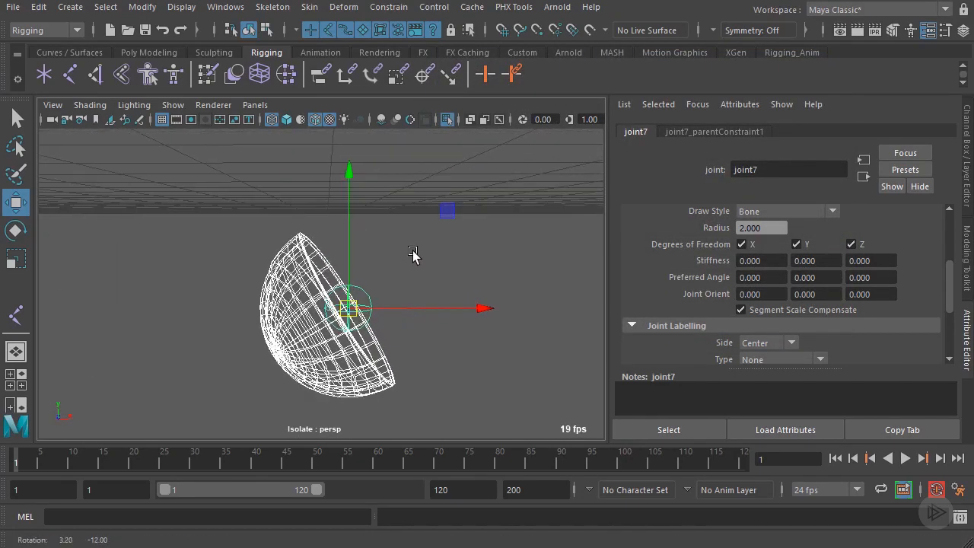
click(367, 291)
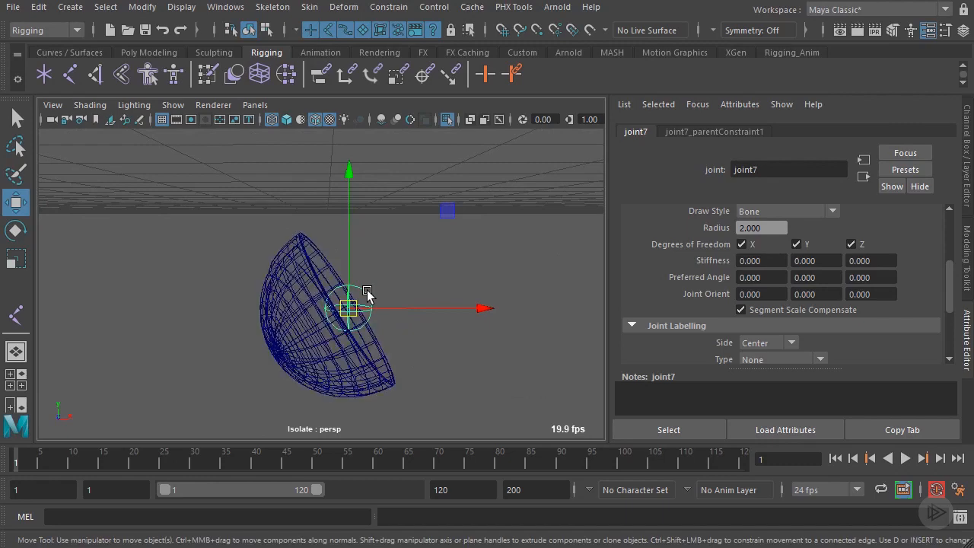
Open the Outliner and delete the parent constraint under joint7.
click(226, 9)
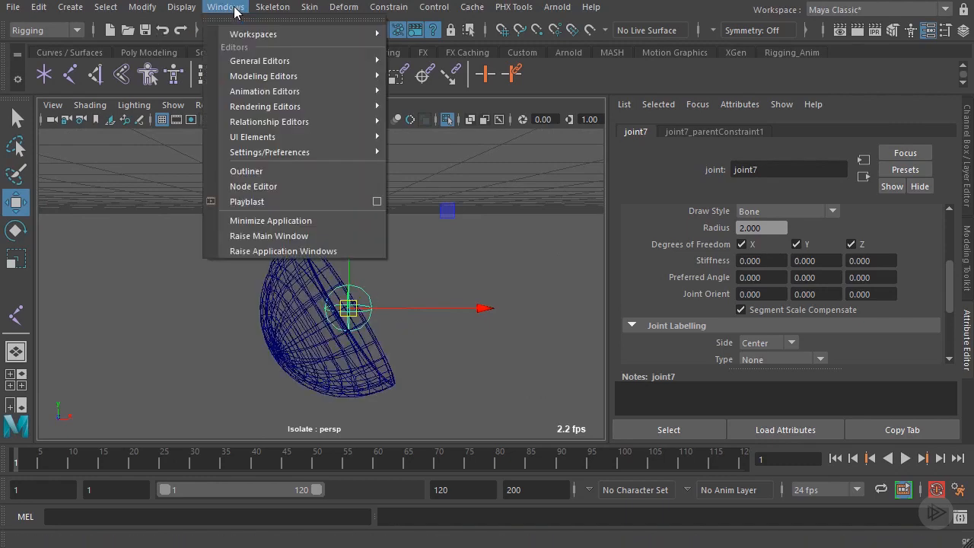
click(228, 172)
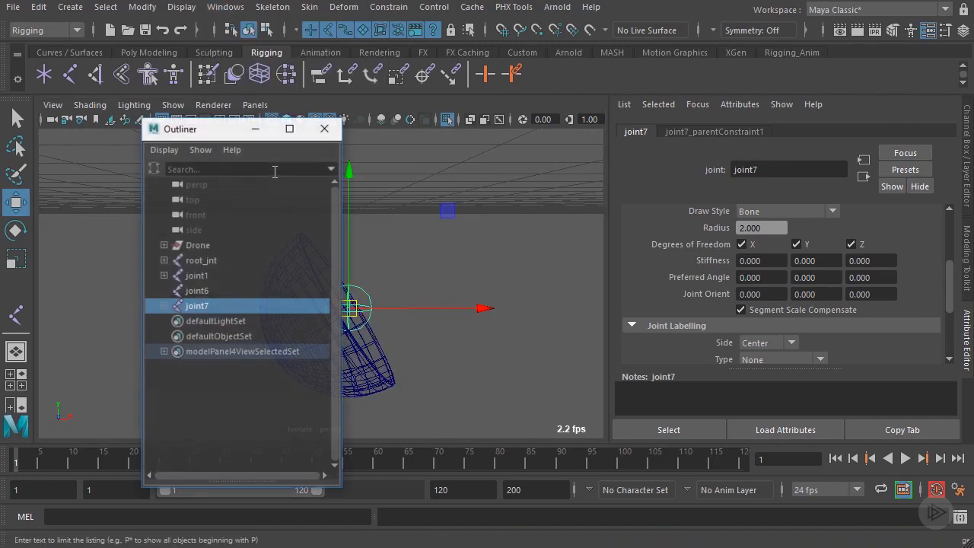
click(163, 306)
click(239, 322)
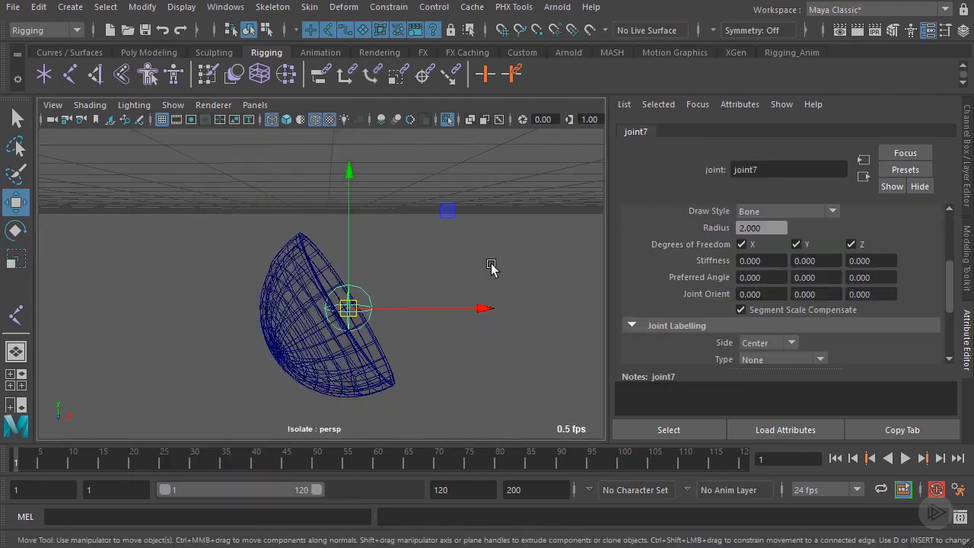
Adjust joint7's Joint Orient to about -0.2, -3.5, 32.8 so its axes align with the dome's flat face.
alt+drag(489, 267, 429, 257)
scroll(827, 280, up, 3)
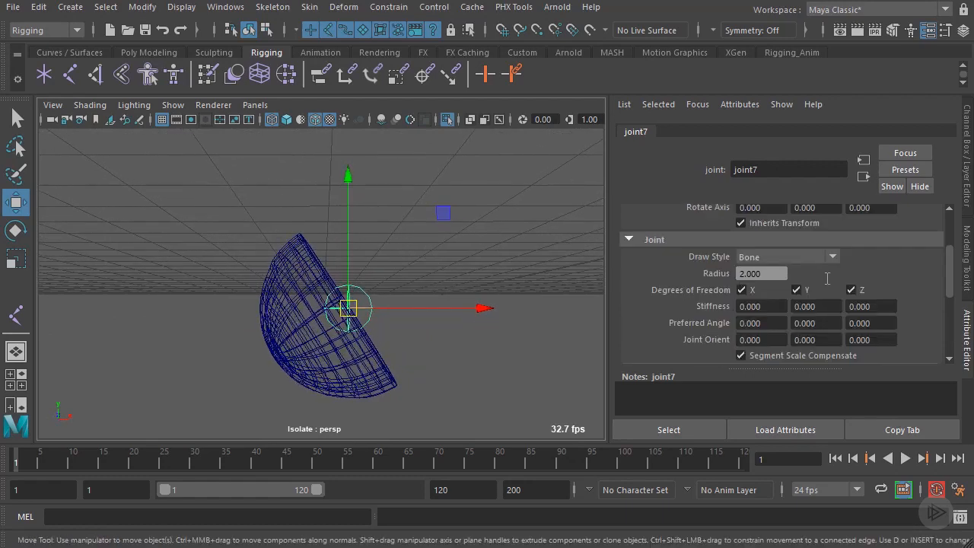
scroll(837, 297, down, 2)
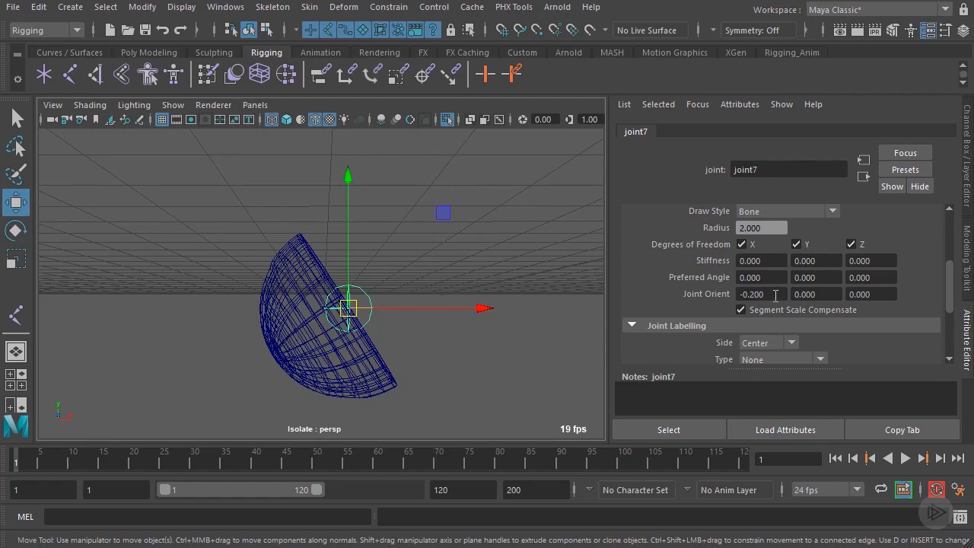
key(ctrl+z)
ctrl+drag(877, 296, 944, 295)
alt+drag(380, 314, 306, 337)
ctrl+drag(822, 296, 814, 300)
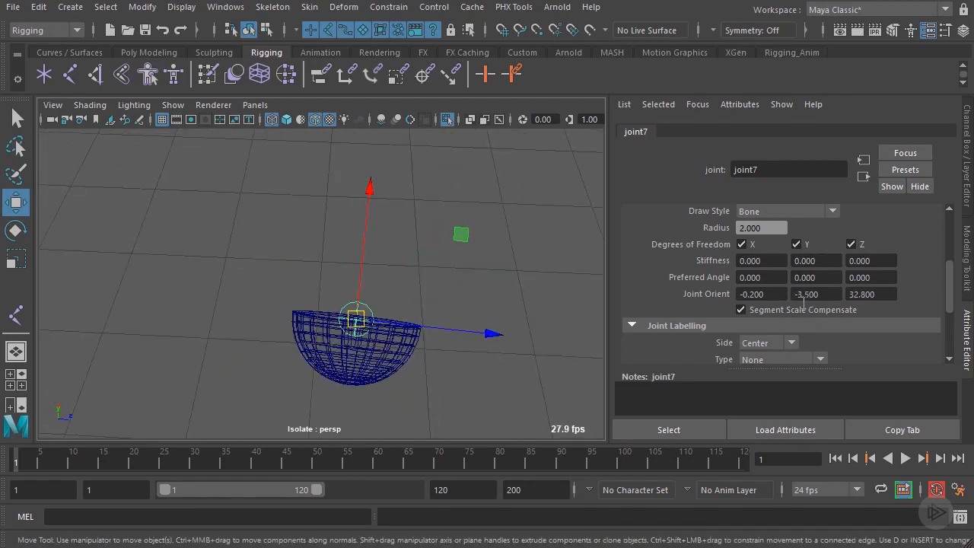
ctrl+drag(808, 299, 805, 299)
Leave the isolated view of the dome and isolate the curved tube surface extrudedSurface2.
alt+drag(190, 274, 300, 196)
key(ctrl+1)
click(511, 323)
key(ctrl+1)
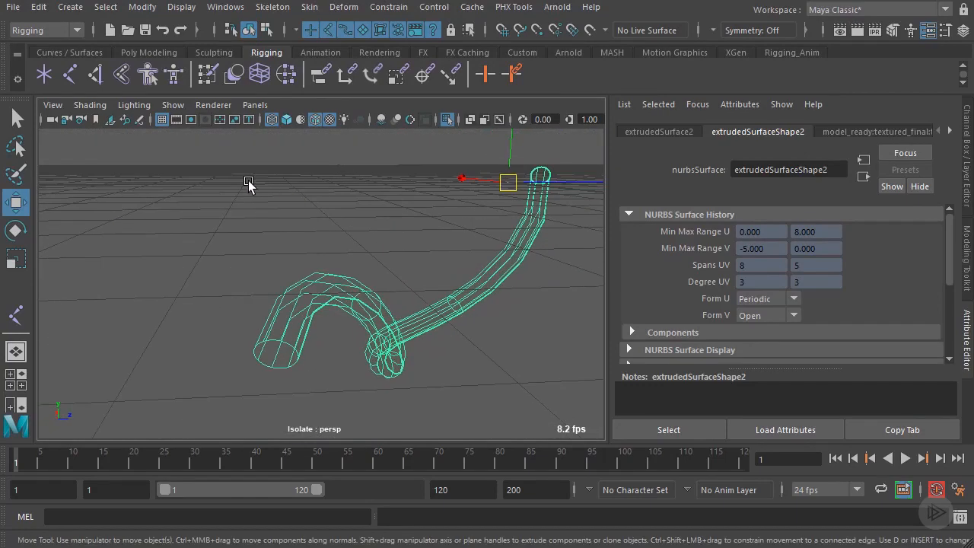
Create a joint at the open end of the curved tube with curve snapping and move it towards the tube's center.
click(68, 77)
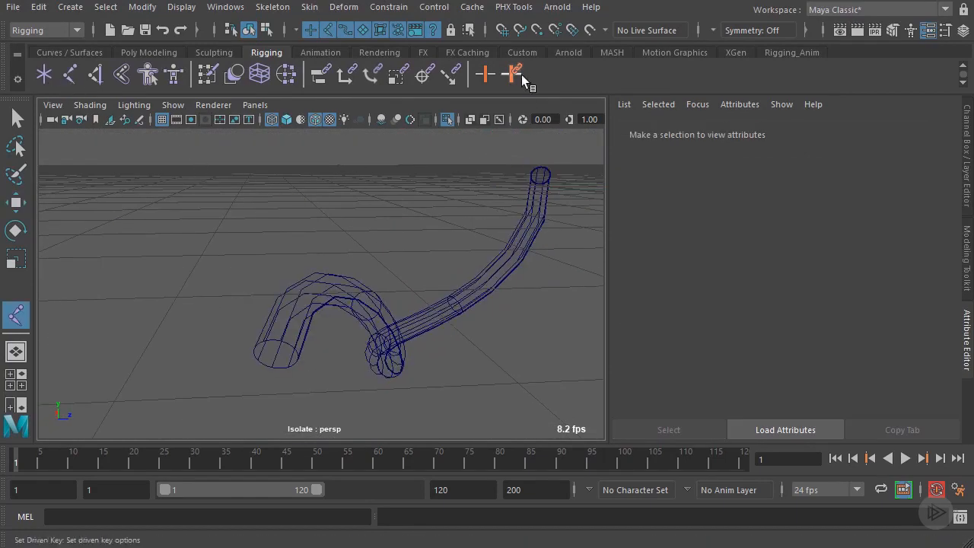
click(520, 32)
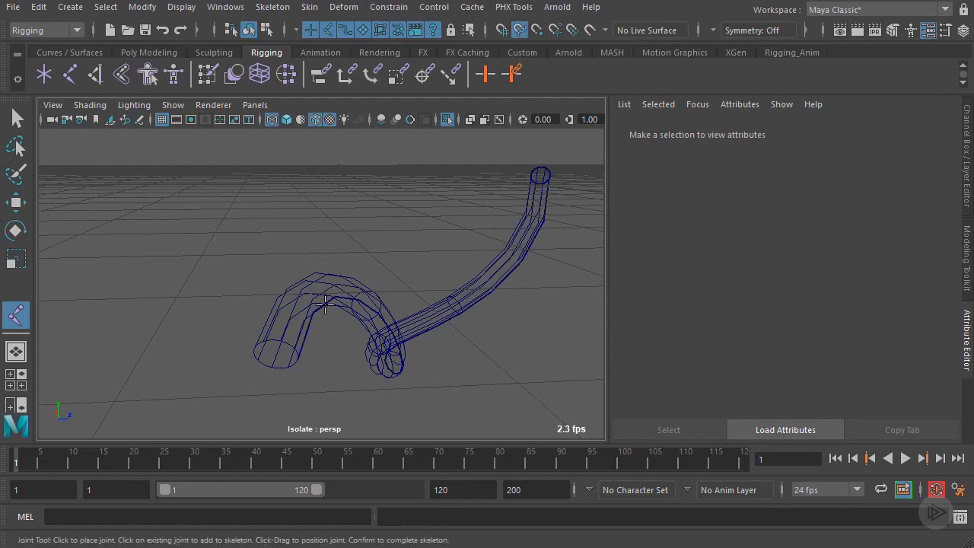
click(277, 342)
key(w)
alt+drag(316, 370, 417, 284)
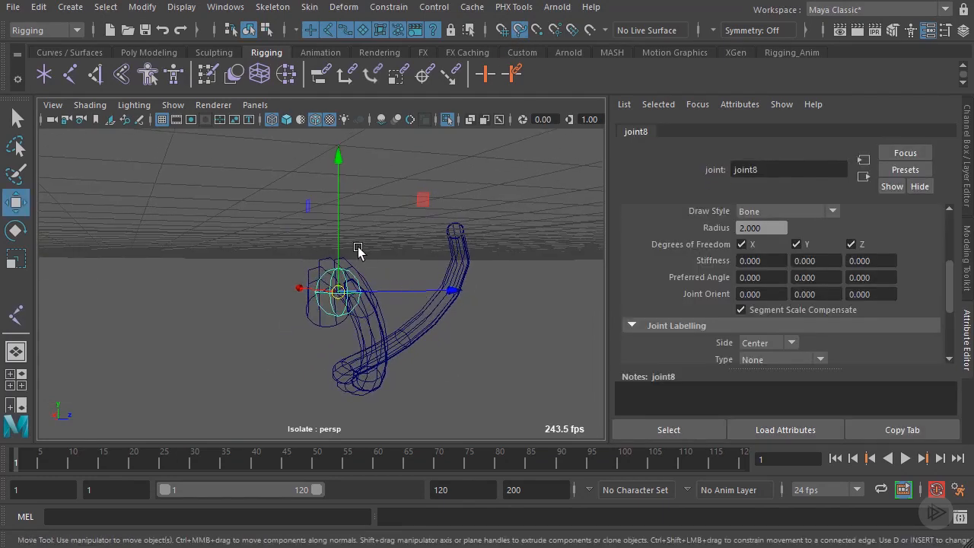
drag(337, 217, 397, 314)
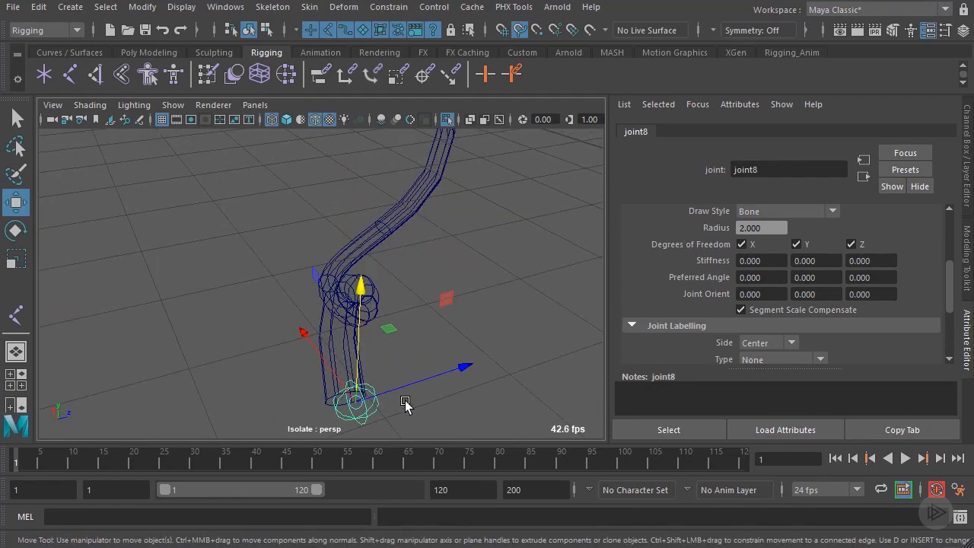
drag(408, 406, 675, 266)
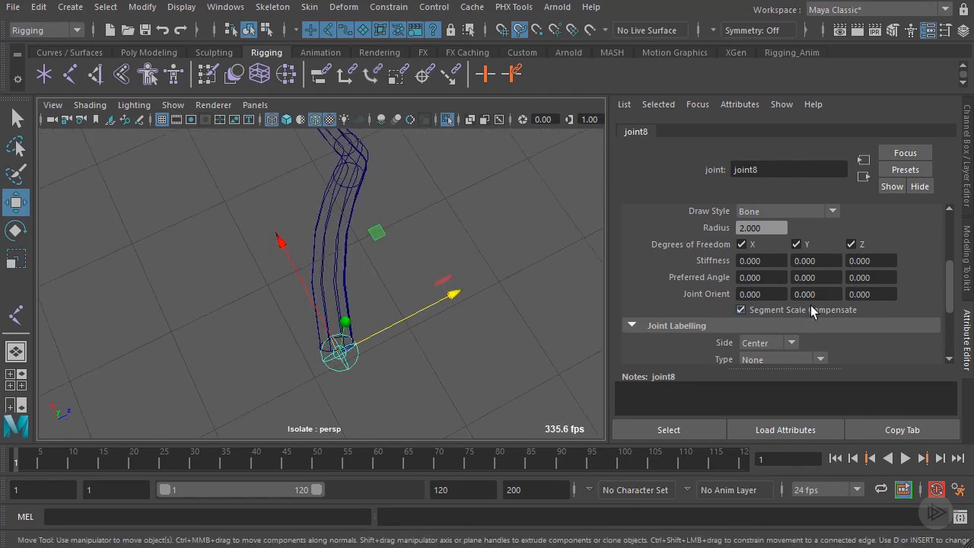
Set the tube joint's Joint Orient to -19.9 in Y and 21.3 in Z so X points along the tube.
ctrl+drag(811, 304, 676, 312)
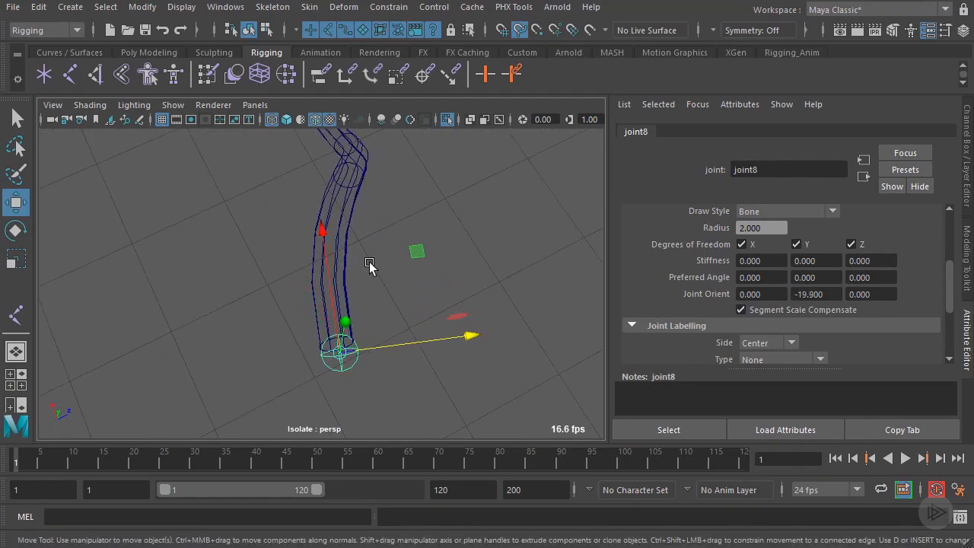
alt+drag(369, 264, 164, 175)
alt+drag(261, 218, 373, 251)
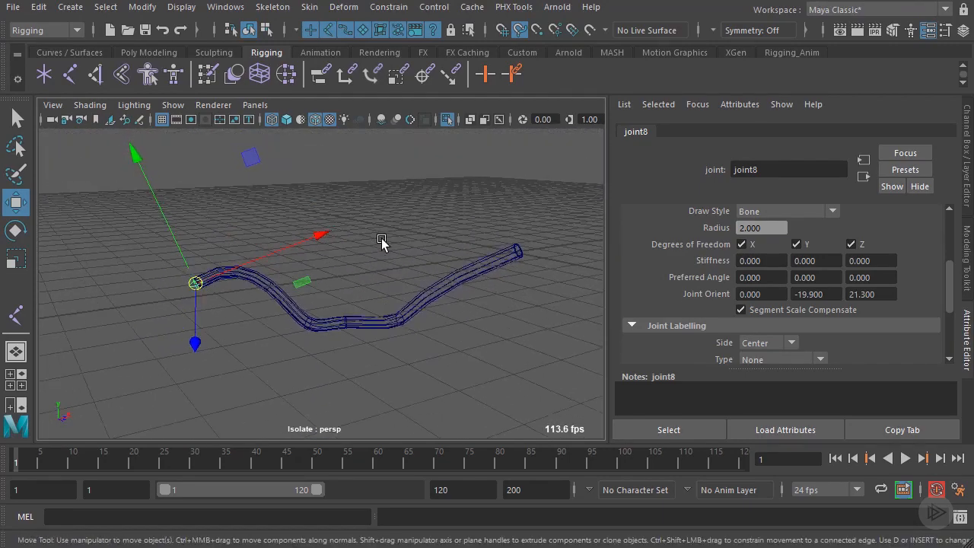
scroll(388, 285, up, 5)
alt+drag(345, 295, 376, 263)
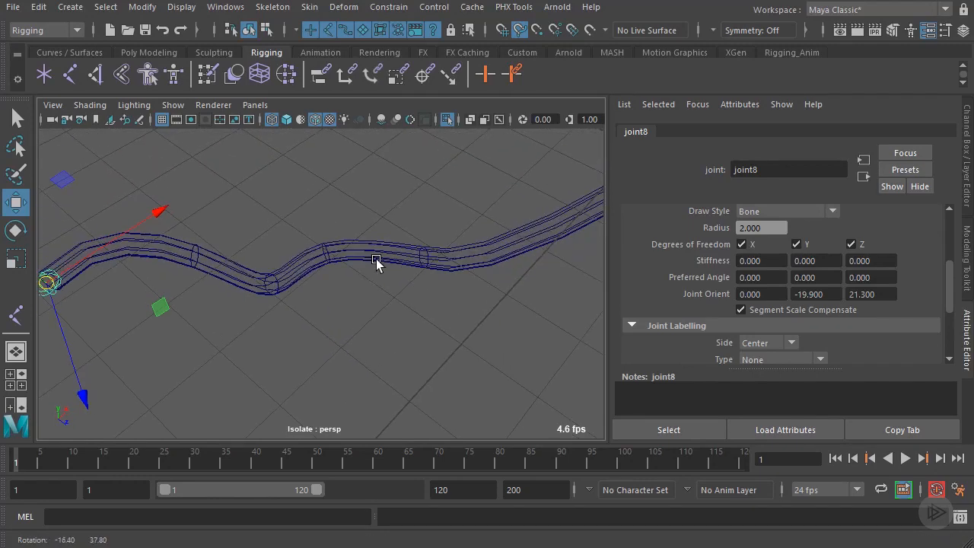
Create a single joint around the middle of the curved tube, snapped to its curves.
click(70, 76)
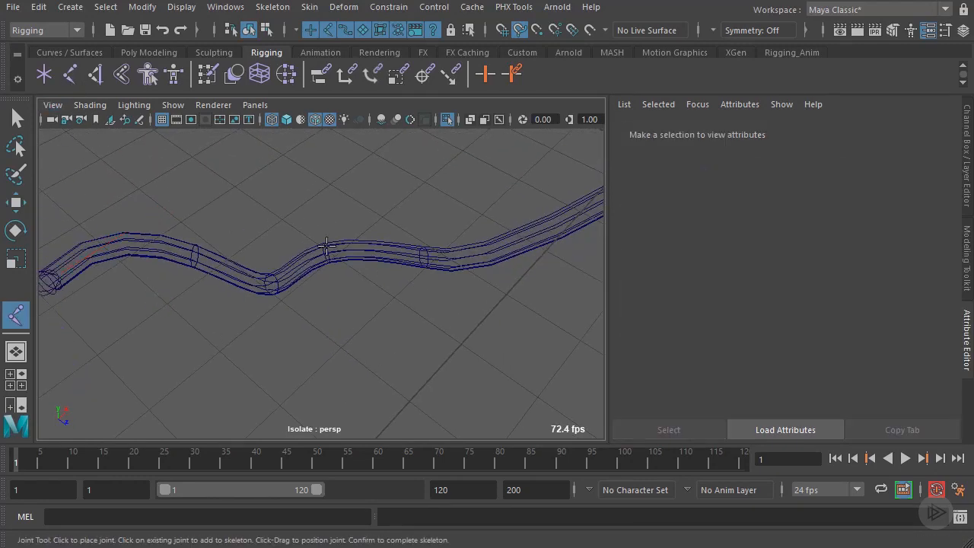
mouse_move(374, 253)
alt+mouse_down()
mouse_move(384, 257)
mouse_move(463, 203)
mouse_move(374, 213)
mouse_move(376, 235)
alt+mouse_up()
click(372, 233)
scroll(375, 234, up, 6)
key(w)
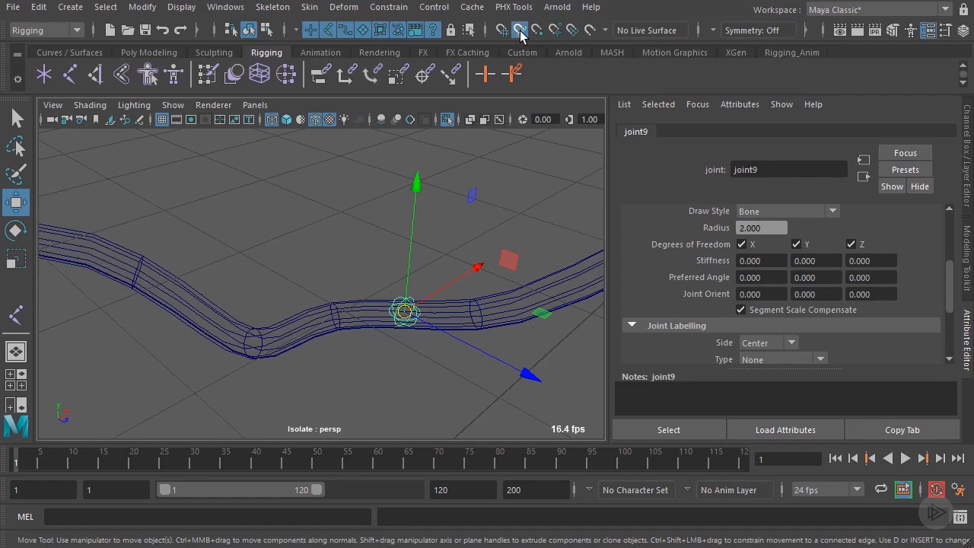
Turn off curve snapping and move the middle joint (joint9) along its axes to the centre of the tube's cross-section.
alt+drag(423, 269, 413, 295)
drag(427, 253, 408, 254)
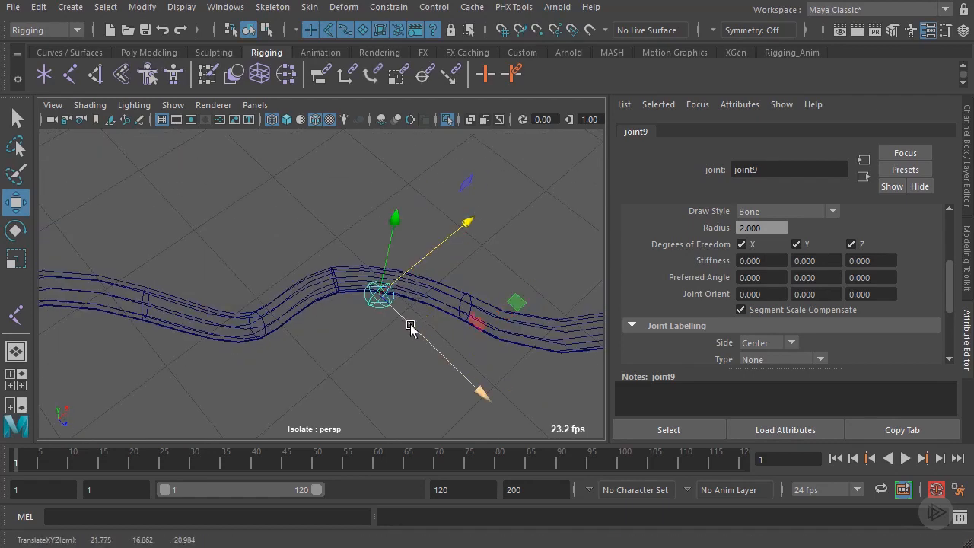
drag(413, 330, 394, 308)
alt+drag(406, 242, 367, 292)
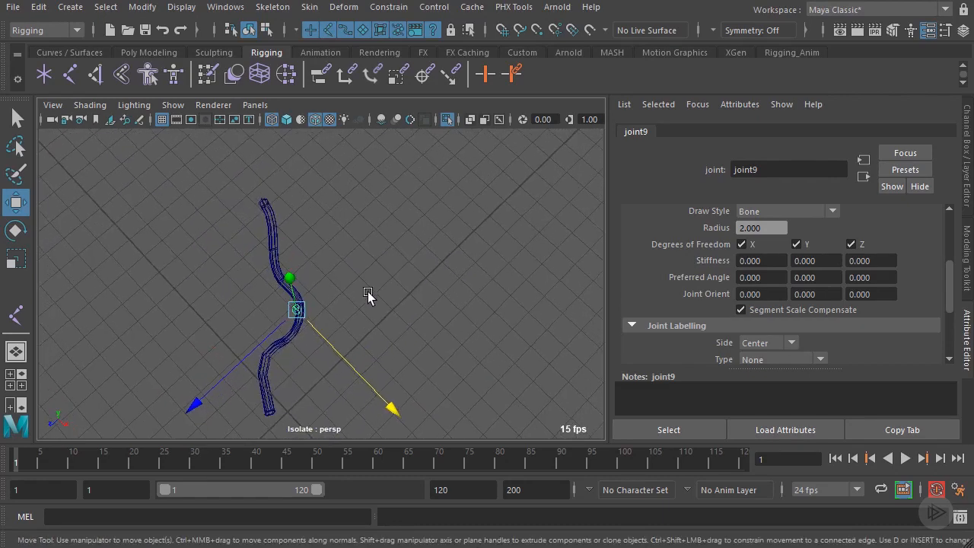
click(277, 326)
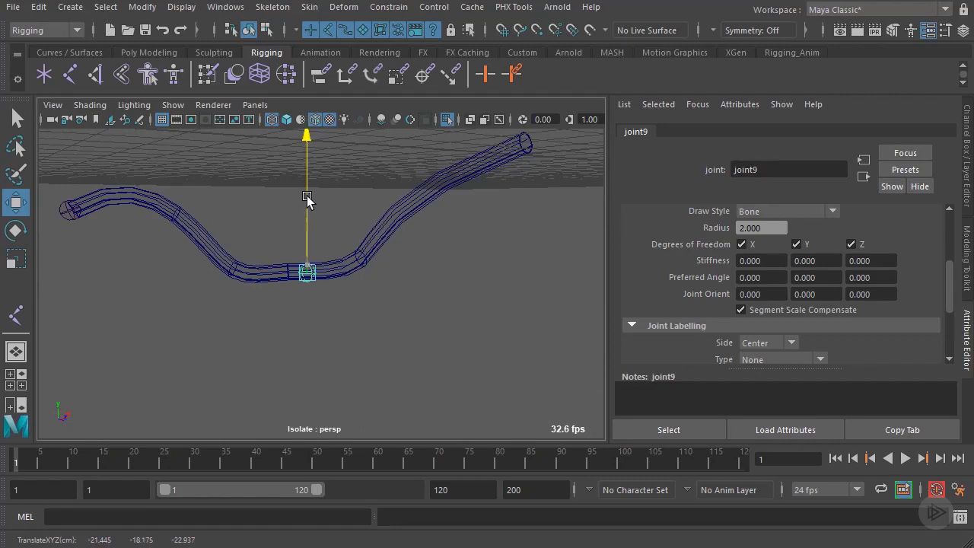
alt+drag(307, 198, 387, 190)
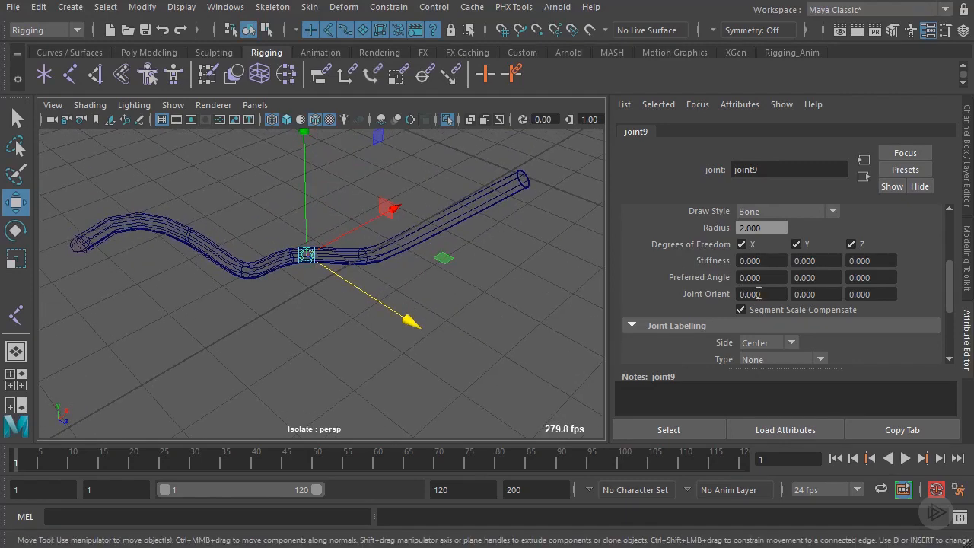
Set joint9's Joint Orient to -3.3, -31.4, 7.2 so its X axis follows the tube.
ctrl+drag(759, 294, 706, 294)
key(ctrl+z)
ctrl+drag(823, 294, 435, 268)
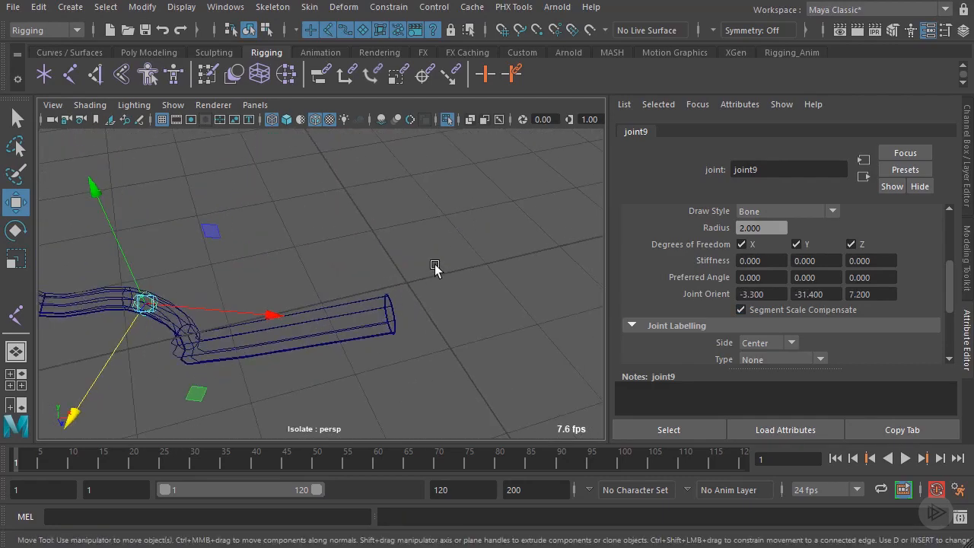
Create another joint at the far open end of the tube with curve snapping on.
click(69, 74)
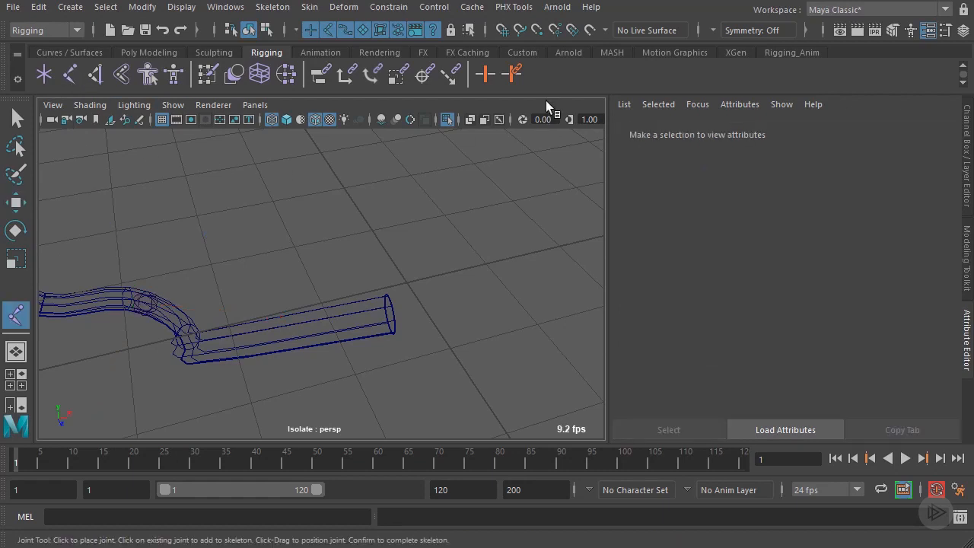
click(520, 30)
click(383, 311)
scroll(452, 298, down, 5)
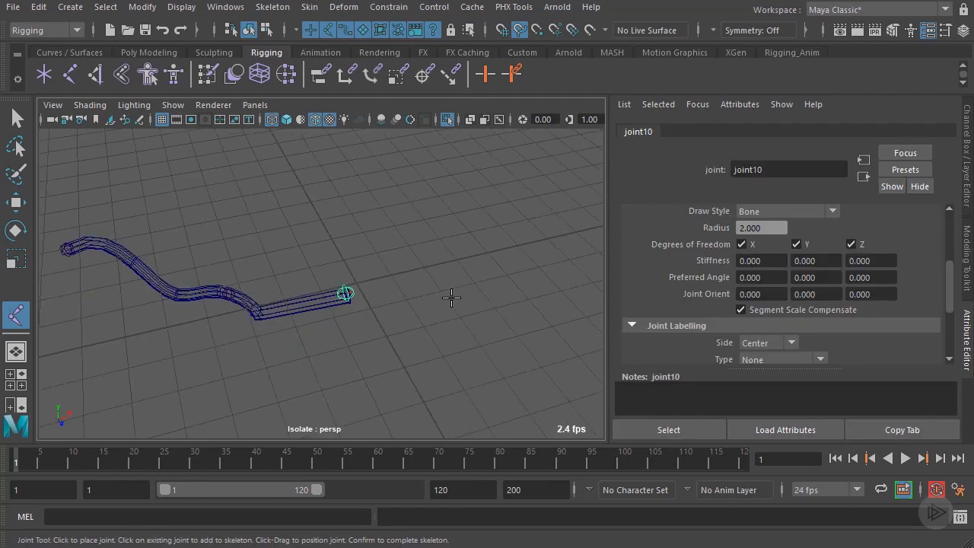
Turn off curve snapping and move the end joint (joint10) to the centre of the tube's opening.
alt+drag(452, 298, 461, 328)
key(w)
scroll(462, 326, up, 3)
click(525, 32)
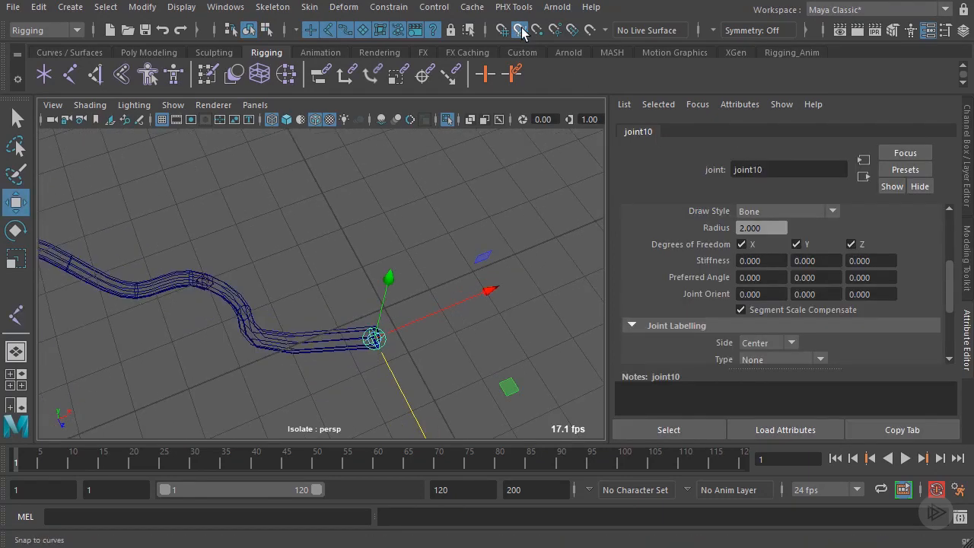
alt+drag(446, 271, 358, 263)
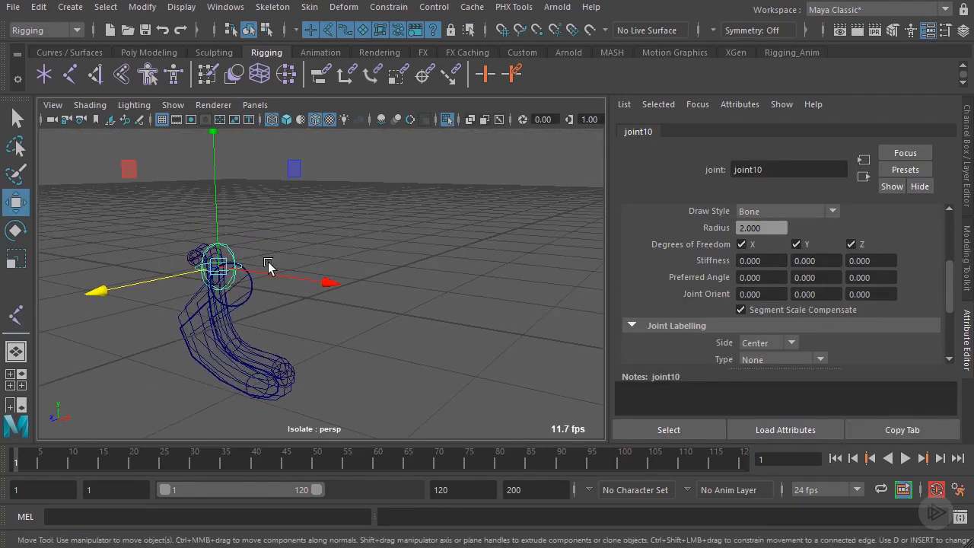
drag(210, 204, 216, 230)
drag(148, 307, 165, 304)
Set joint10's Joint Orient to -3.4, -23.2, 14.7 to align it with the tube's end.
alt+drag(166, 302, 433, 245)
alt+middle_drag(433, 245, 290, 257)
alt+drag(290, 259, 558, 335)
ctrl+drag(818, 297, 642, 304)
alt+drag(578, 305, 496, 265)
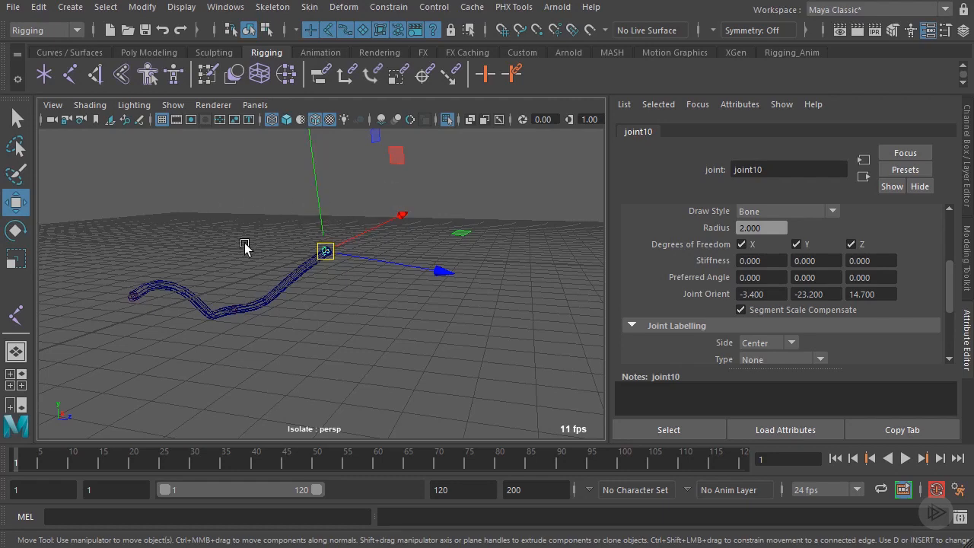
Parent the tube's end joint (joint10) under the middle joint (joint9).
alt+drag(244, 248, 346, 218)
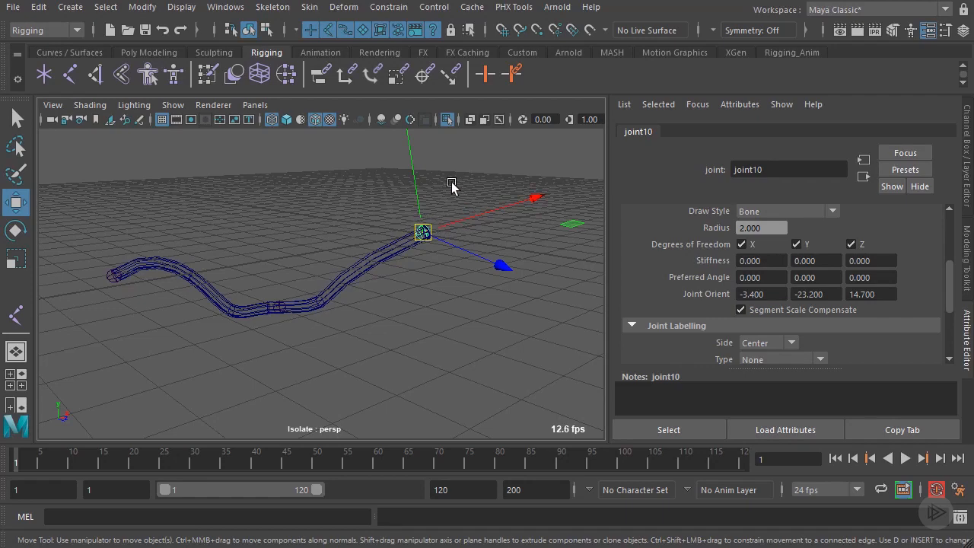
alt+drag(436, 196, 410, 193)
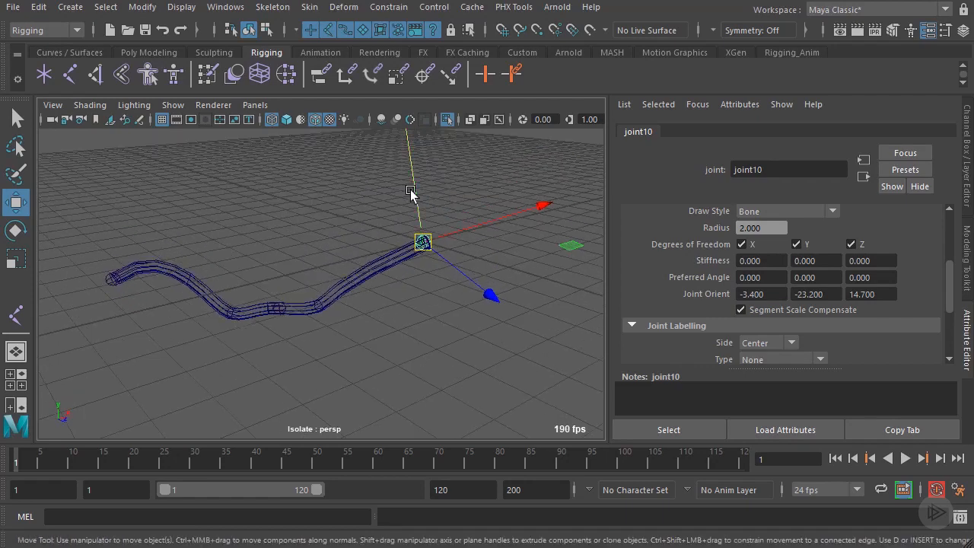
click(280, 307)
key(Down)
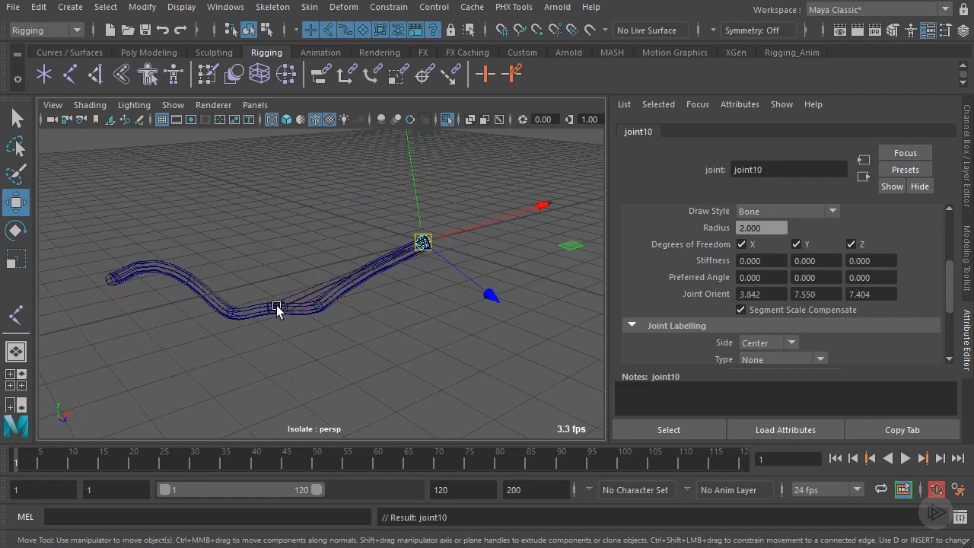
Parent the tube's middle joint (joint9) under the start joint (joint8).
click(277, 306)
alt+middle_drag(252, 255, 340, 235)
scroll(340, 235, up, 5)
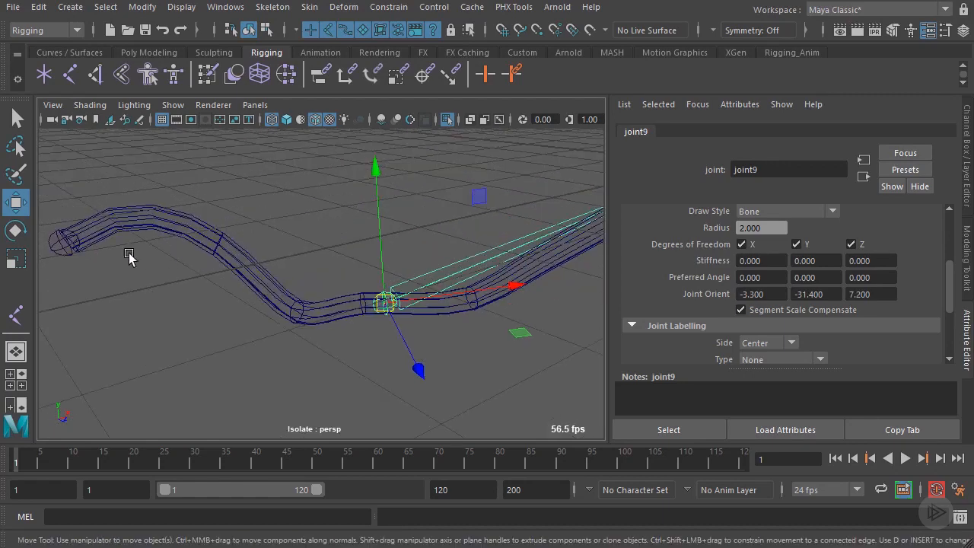
shift+click(67, 246)
scroll(216, 249, down, 3)
key(p)
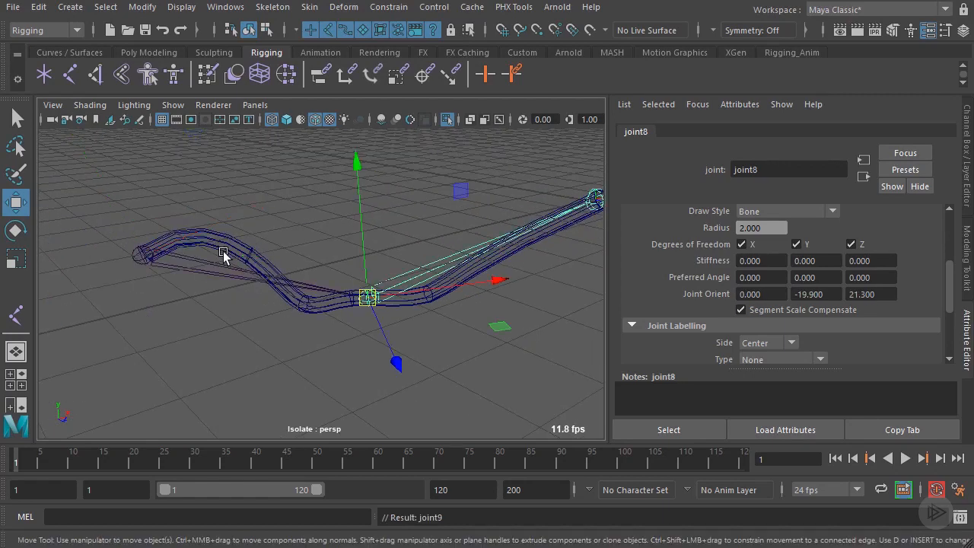
Leave the isolated view of the tube and parent its start joint (joint8) under the repulsor's joint7.
key(Up)
alt+drag(226, 278, 358, 268)
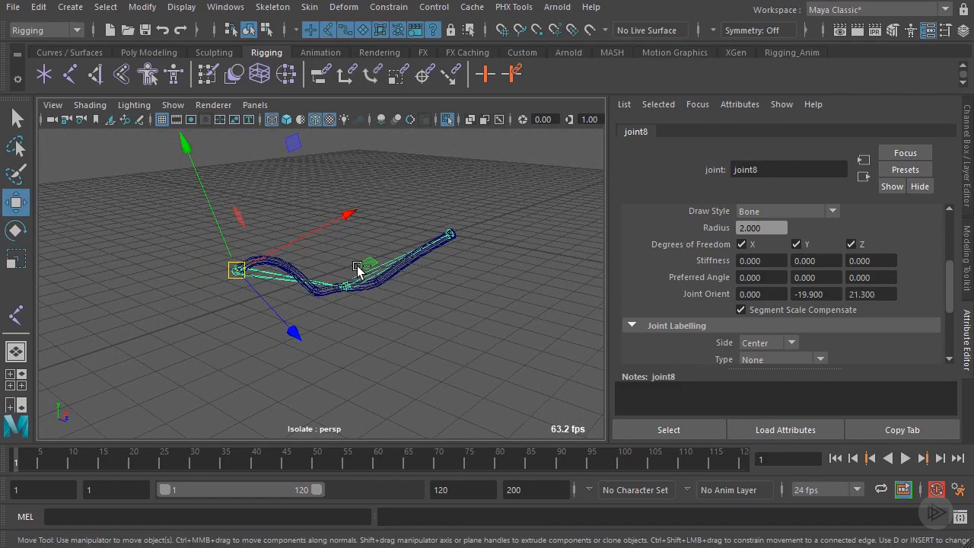
key(ctrl+1)
scroll(350, 268, up, 8)
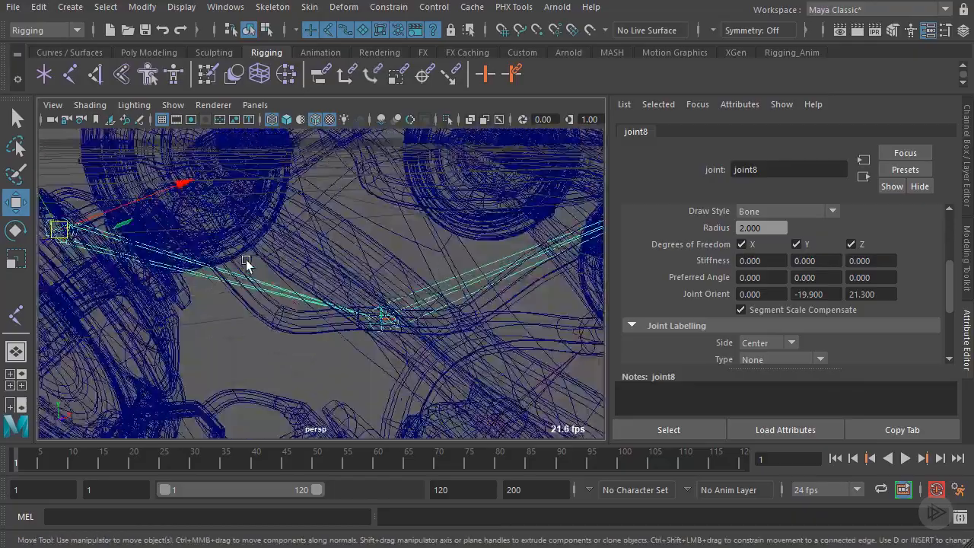
scroll(345, 268, up, 3)
alt+drag(242, 243, 358, 243)
click(288, 205)
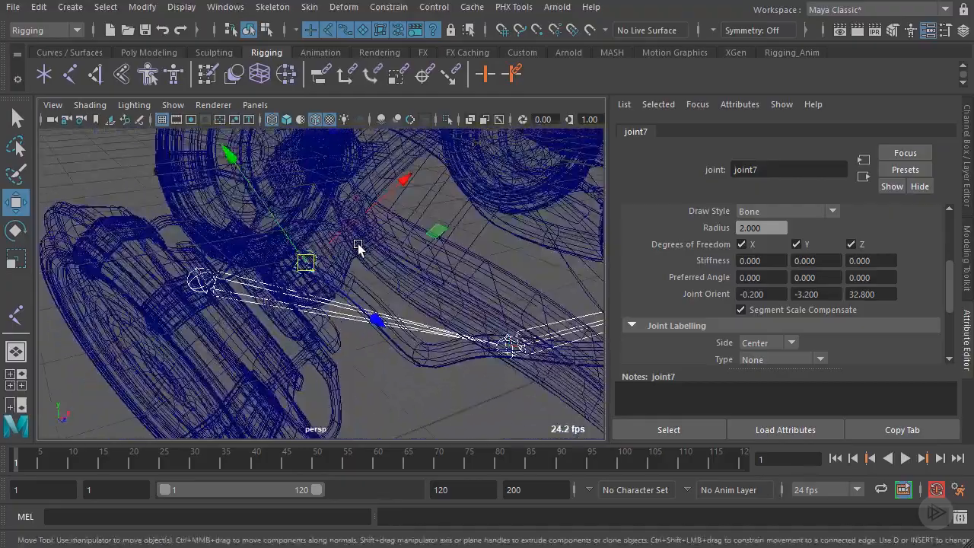
key(p)
Go up the hierarchy from joint7 to joint6 and examine the connected repulsor and tube joint chain.
click(306, 261)
alt+middle_drag(389, 240, 389, 245)
mouse_move(390, 245)
alt+mouse_down()
mouse_move(414, 298)
mouse_move(394, 274)
mouse_move(419, 295)
mouse_move(376, 307)
mouse_move(354, 267)
mouse_move(467, 242)
mouse_move(348, 261)
mouse_move(358, 290)
mouse_move(401, 258)
mouse_move(355, 228)
mouse_move(388, 244)
alt+mouse_up()
key(Up)
alt+middle_drag(387, 244, 444, 250)
alt+drag(445, 250, 331, 251)
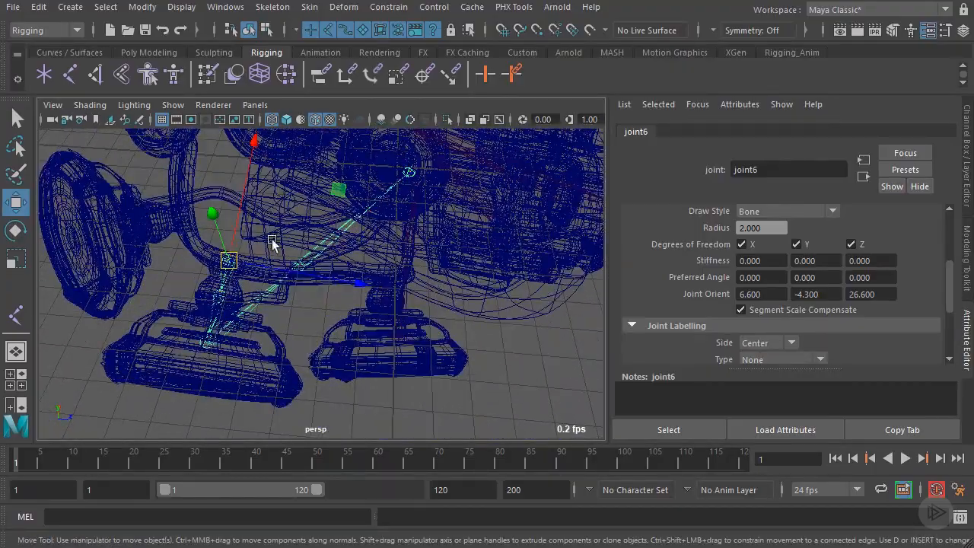
alt+drag(270, 253, 287, 261)
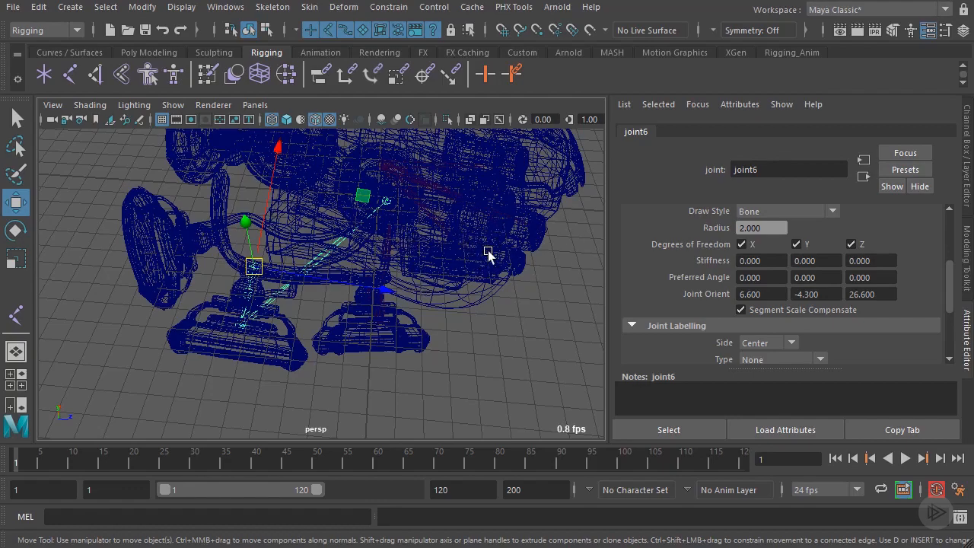
Select the repulsor's base joint (joint1) and display its transform channels in place of the detailed attributes.
alt+drag(492, 254, 369, 221)
alt+middle_drag(409, 221, 394, 158)
scroll(393, 158, up, 5)
alt+drag(372, 251, 457, 283)
scroll(382, 266, up, 2)
click(366, 273)
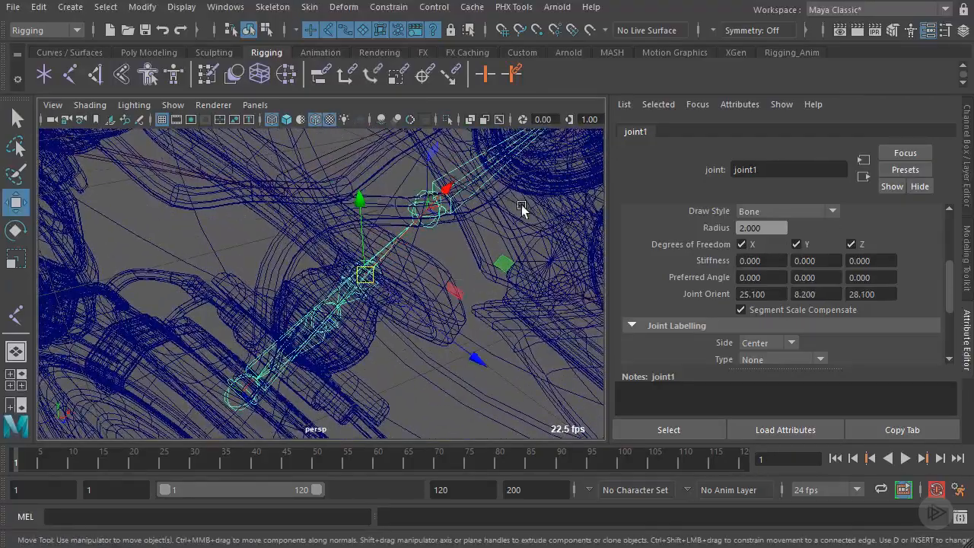
click(967, 190)
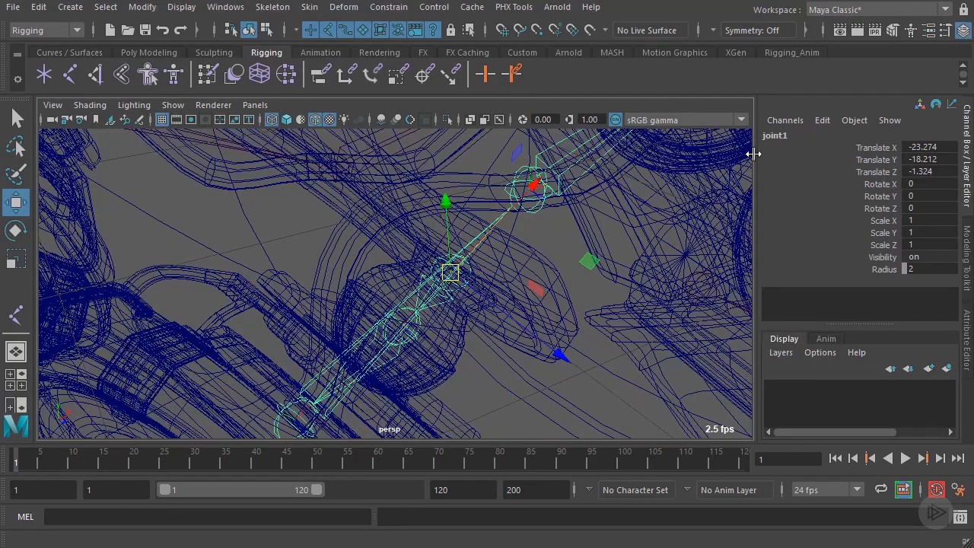
Rename the base joint joint1 as R_repulsorBase_jnt.
alt+drag(700, 191, 583, 217)
alt+middle_drag(583, 213, 618, 297)
alt+drag(575, 279, 540, 271)
double_click(786, 135)
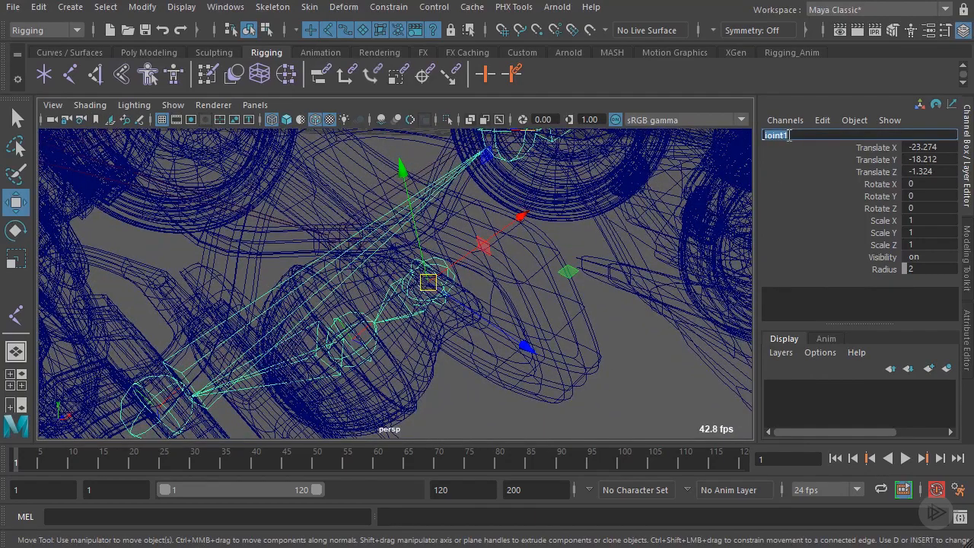
text(R_re)
text(pulsorBase_)
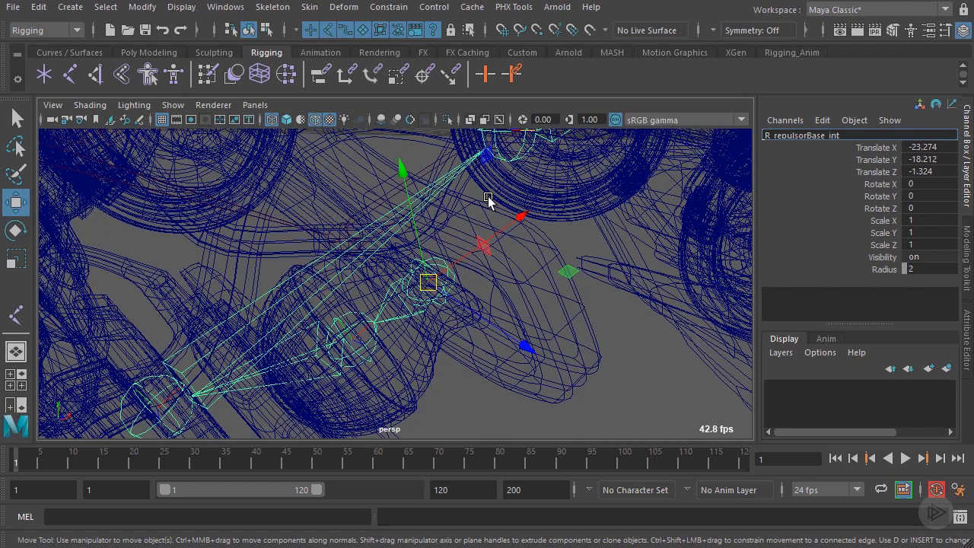
key(Return)
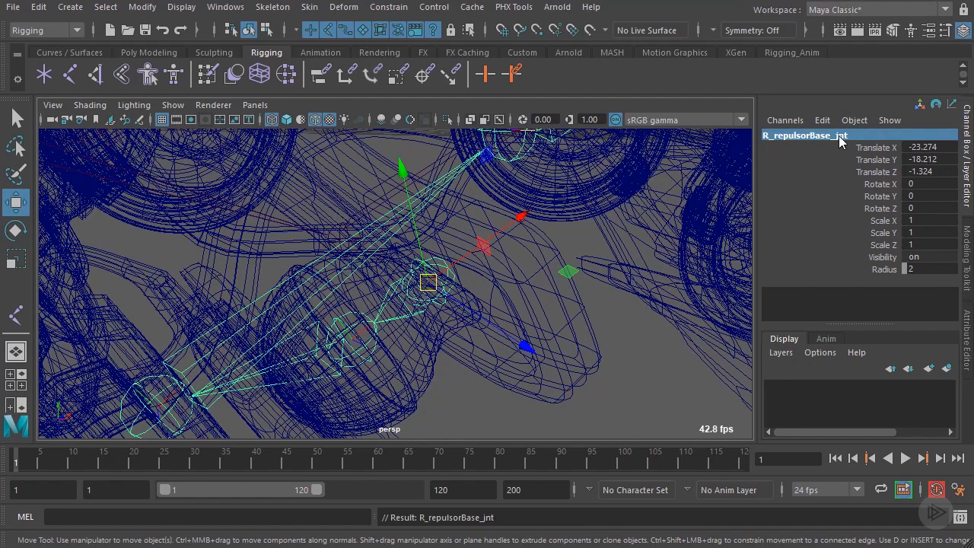
Rename the pivot joint joint2 as R_repulsorPivot_jnt.
click(367, 343)
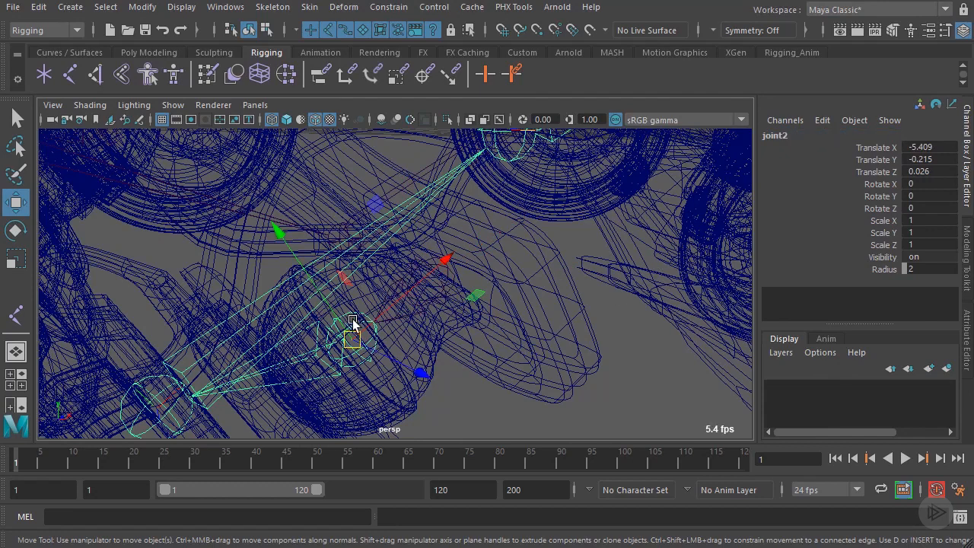
click(819, 136)
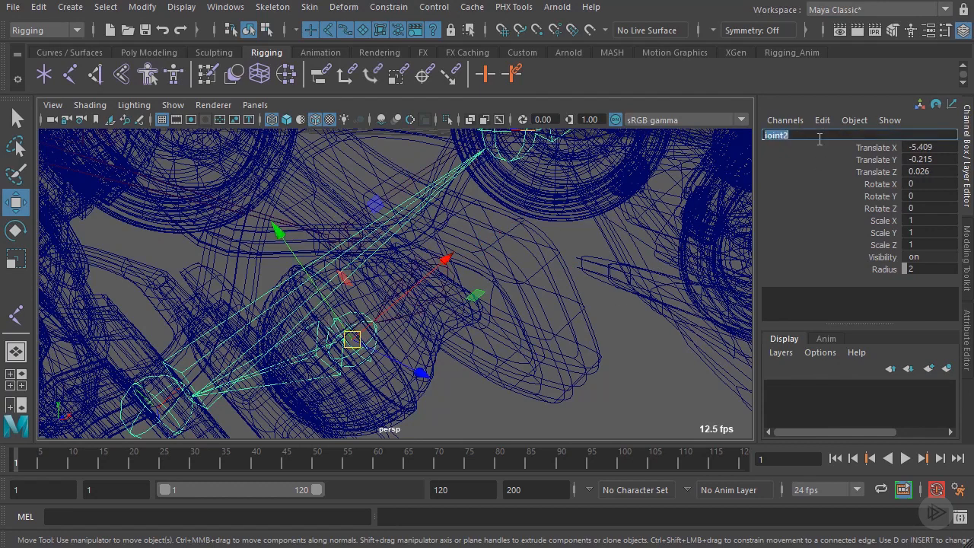
text(R_repulsorBase_jnt)
drag(825, 136, 808, 135)
text(Pl)
alt+drag(604, 213, 386, 274)
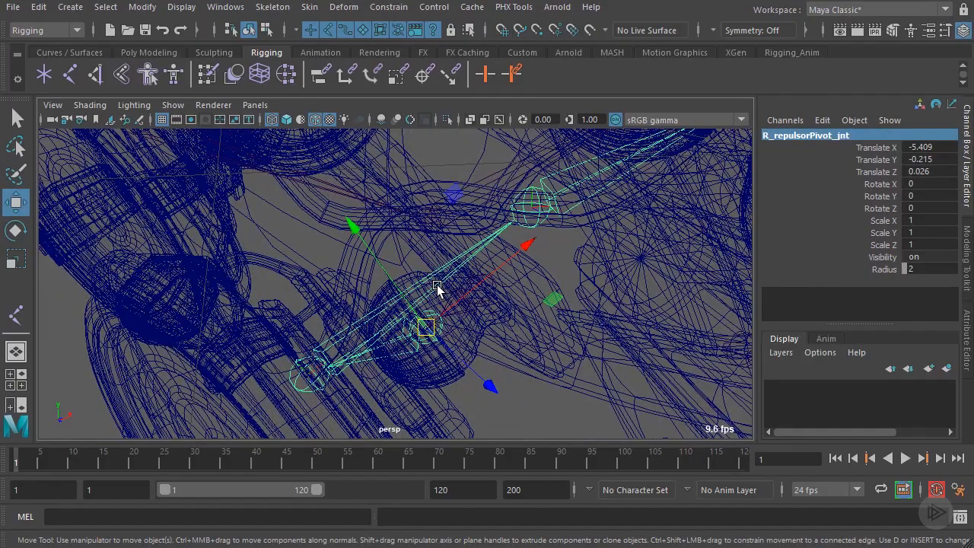
Rename the base joint joint1 as R_front_repulsorBase_jnt.
alt+drag(428, 331, 466, 312)
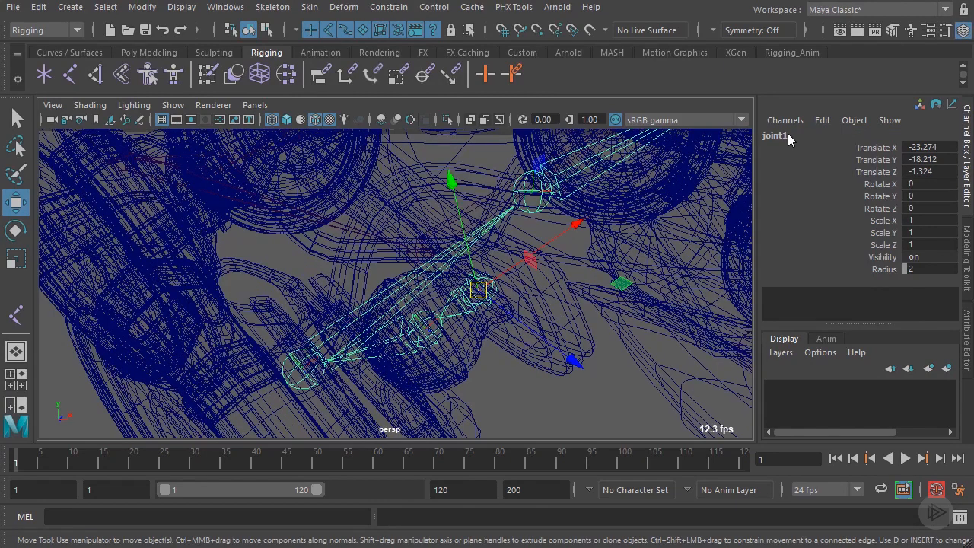
double_click(818, 135)
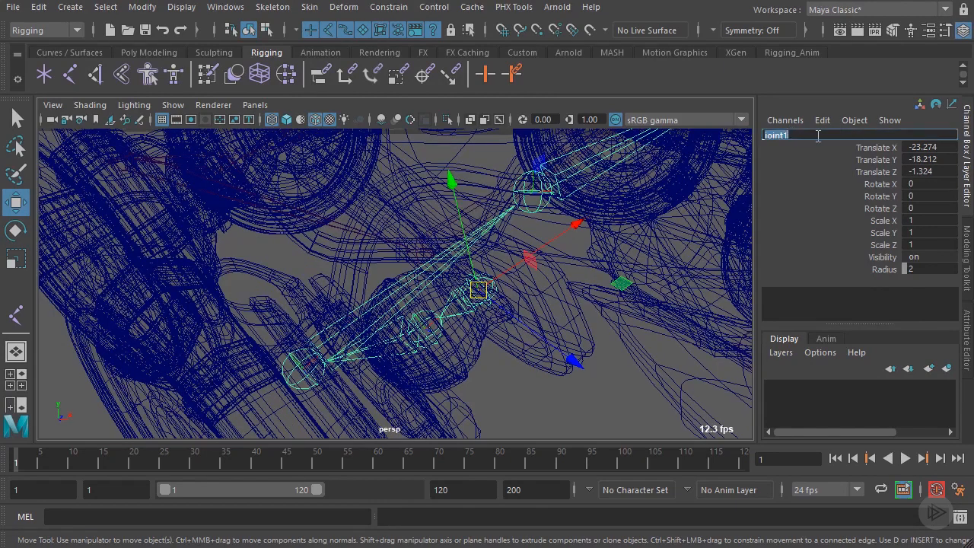
text(R_front_repul)
text(sorBase_)
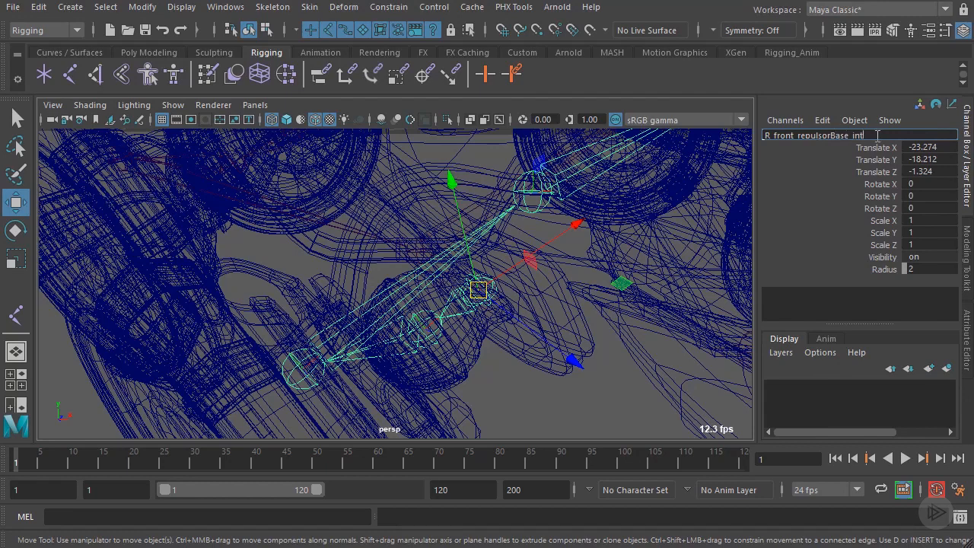
key(Return)
Rename the front repulsor's pivot joint, joint2, as R_front_repulsorPivot_jnt.
click(428, 333)
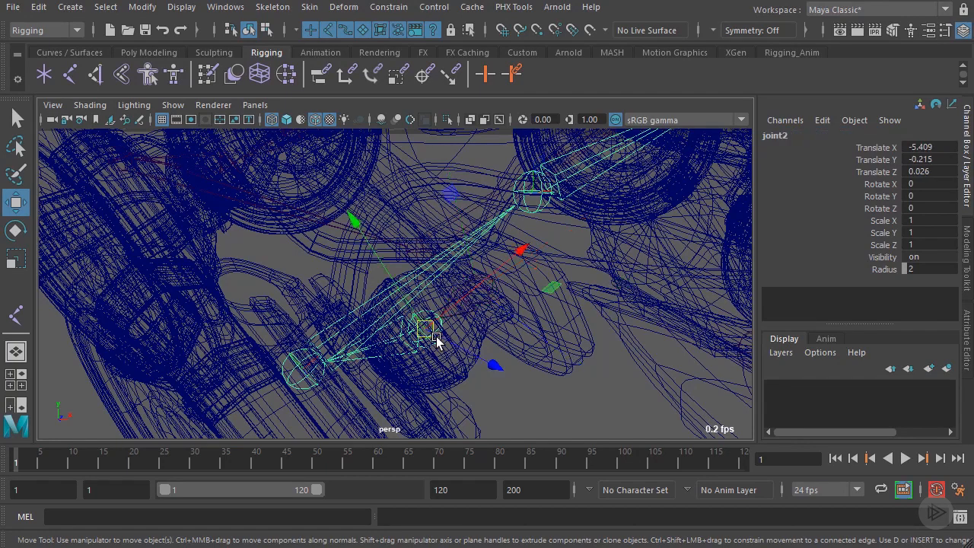
click(775, 135)
text(R front repulsorBase int)
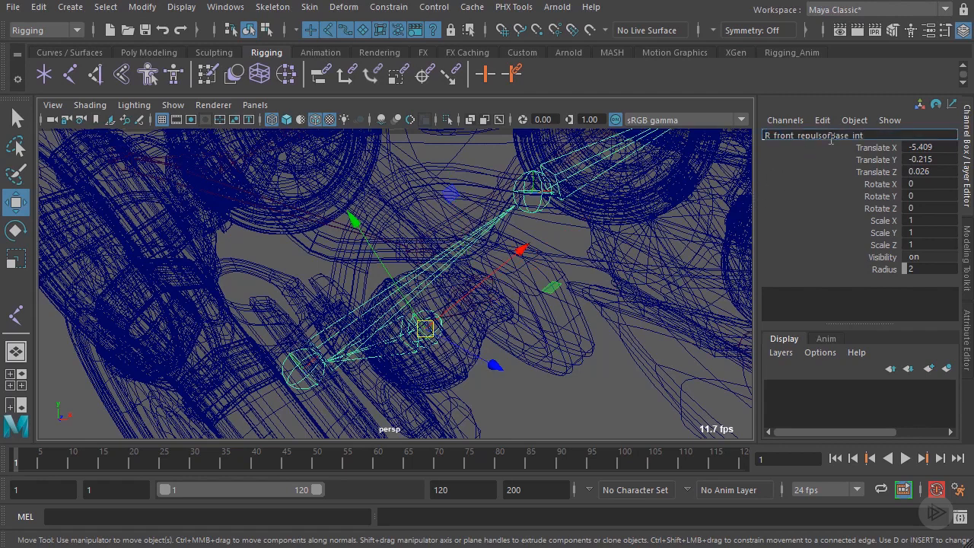
drag(851, 136, 832, 137)
text(Pivot)
key(Return)
Rename joint3, the first joint of the front connecting tube, as R_front_cable_base_jnt.
mouse_move(513, 218)
alt+mouse_down()
mouse_move(535, 235)
mouse_move(607, 190)
mouse_move(684, 238)
mouse_move(551, 213)
mouse_move(505, 228)
alt+mouse_up()
alt+middle_drag(504, 227, 510, 247)
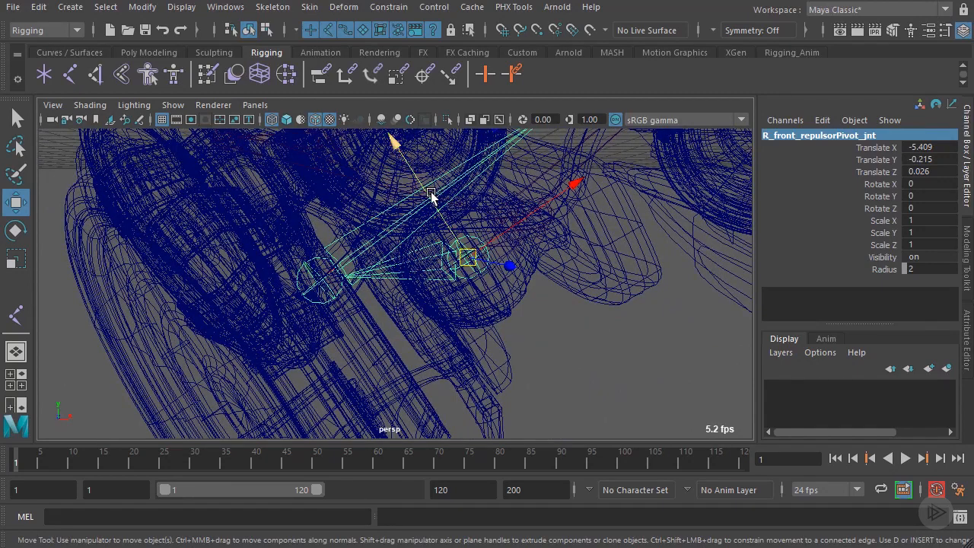
alt+middle_drag(369, 231, 374, 243)
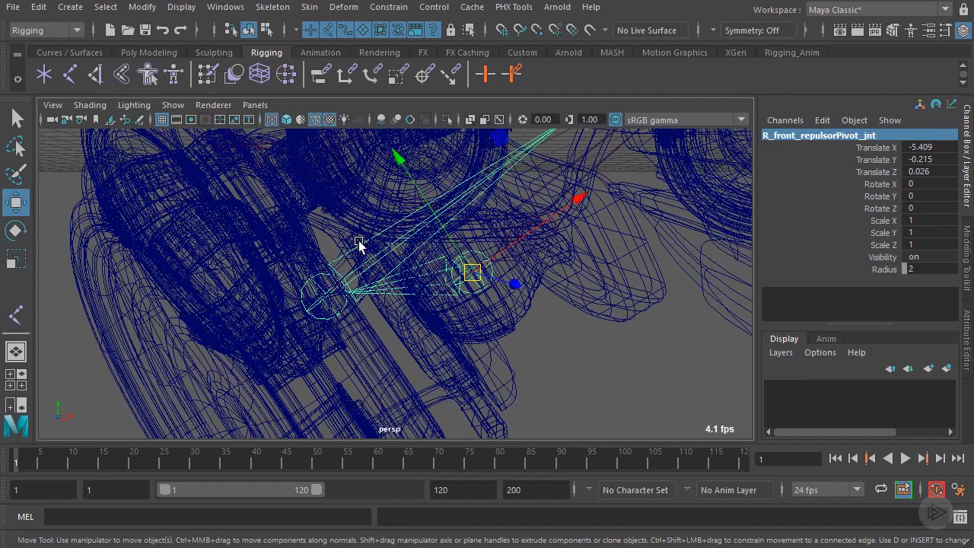
click(363, 245)
double_click(795, 138)
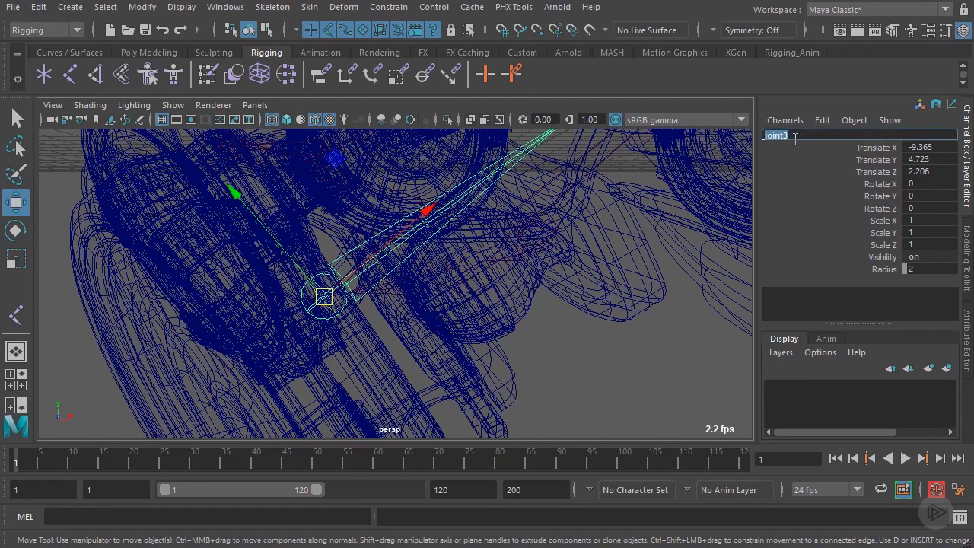
text(R_front_repulsorBase_jnt)
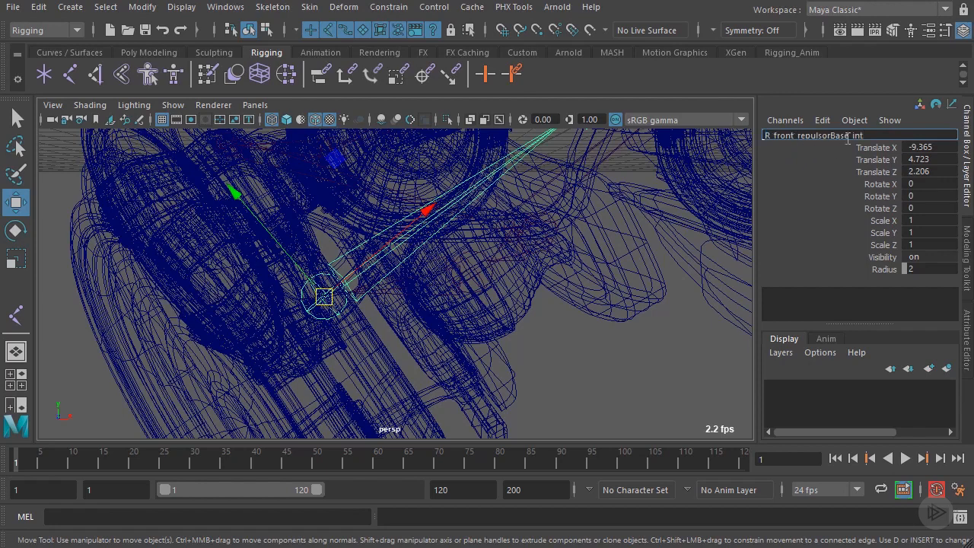
drag(850, 137, 802, 138)
text(cable_base)
key(Return)
Rename joint4, the middle joint of the front connecting tube, as R_front_cable_mid_jnt.
alt+drag(522, 244, 582, 205)
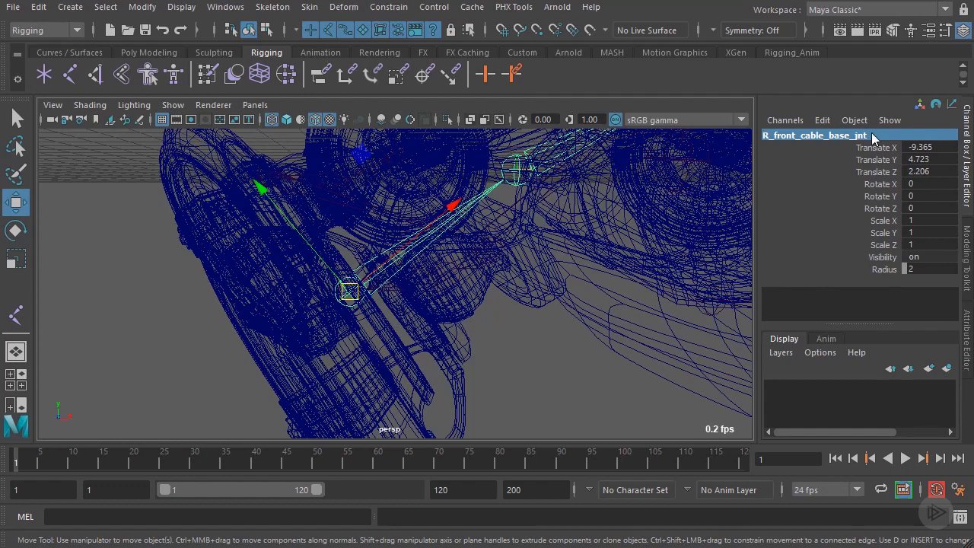
click(516, 169)
double_click(847, 135)
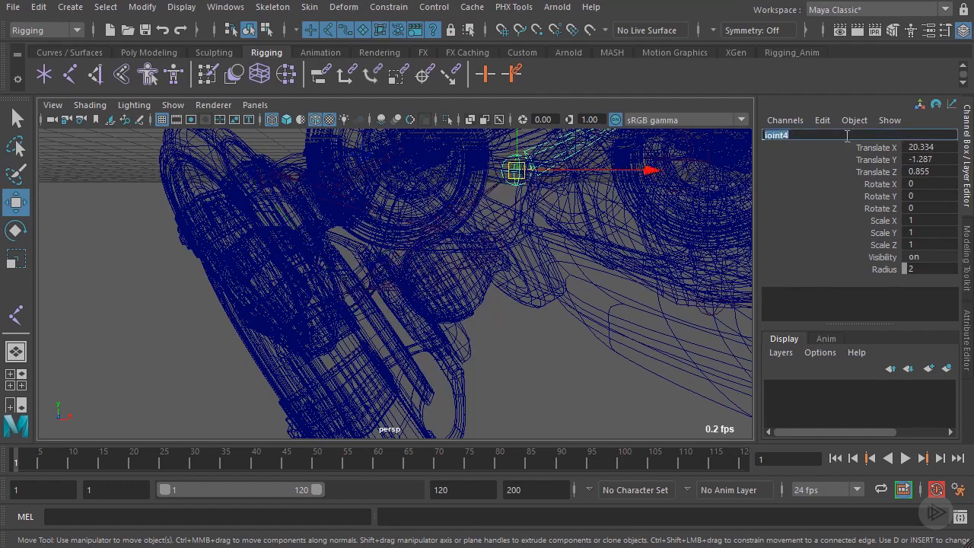
text(R_front_cable_base_jnt)
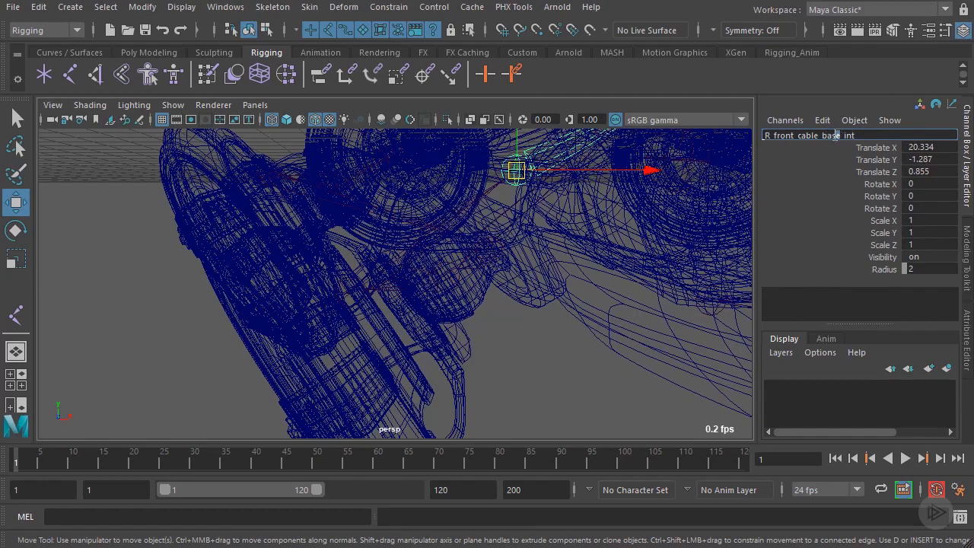
drag(840, 136, 822, 137)
text(mid)
key(Return)
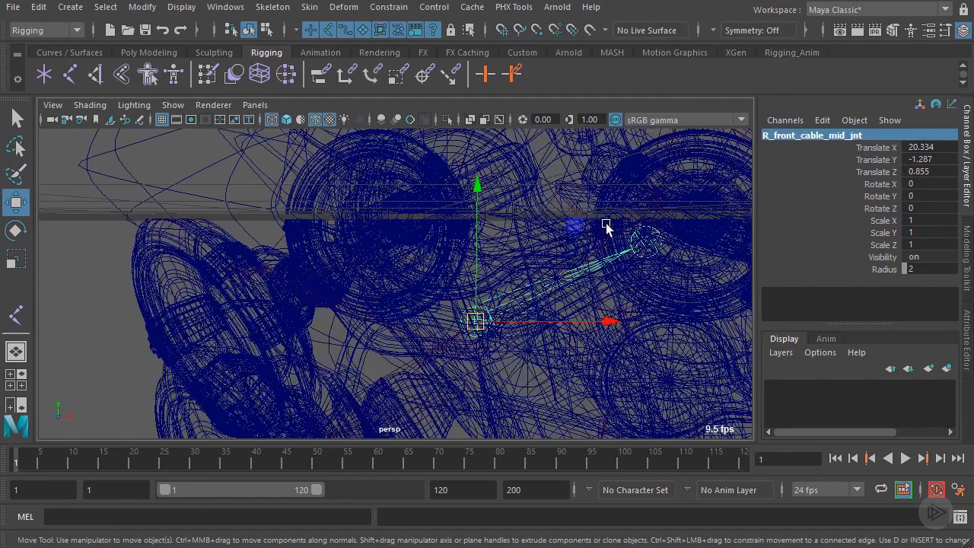
Rename joint5, the last joint of the front connecting tube, as R_front_cable_end_jnt.
alt+drag(608, 225, 621, 229)
click(674, 247)
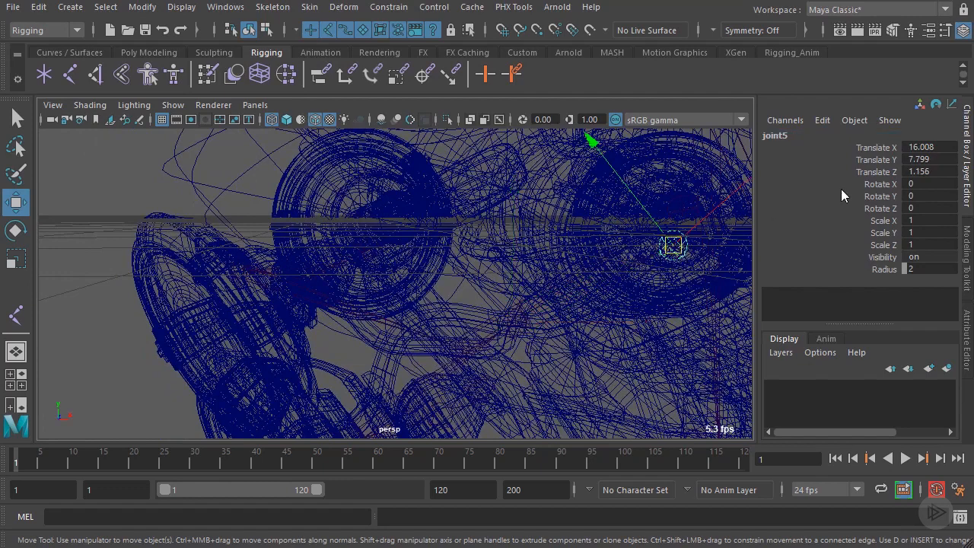
double_click(848, 136)
text(R_front_cable_base_jnt)
drag(842, 136, 827, 135)
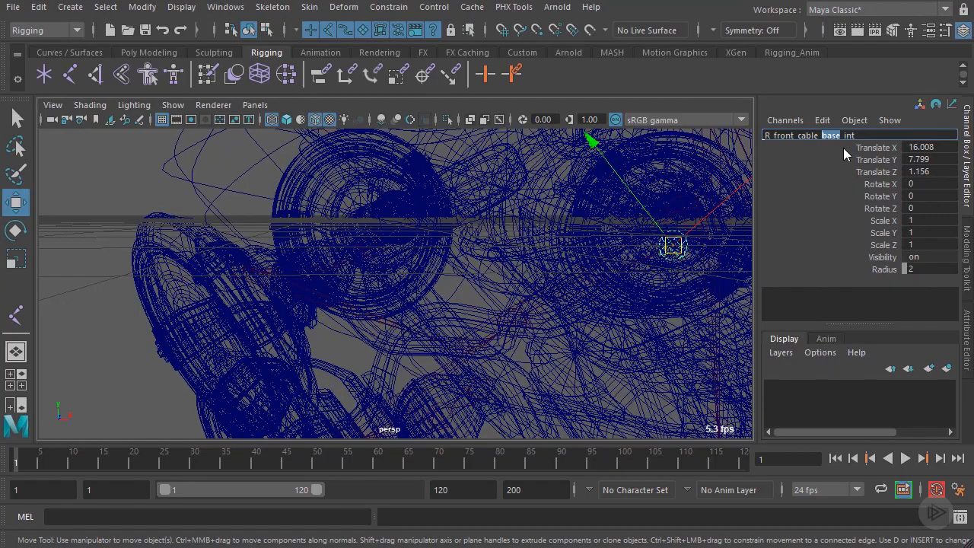
key(Return)
Select the front repulsor's base joint and copy its name, R_front_repulsorBase_jnt, for reuse.
alt+drag(691, 200, 518, 198)
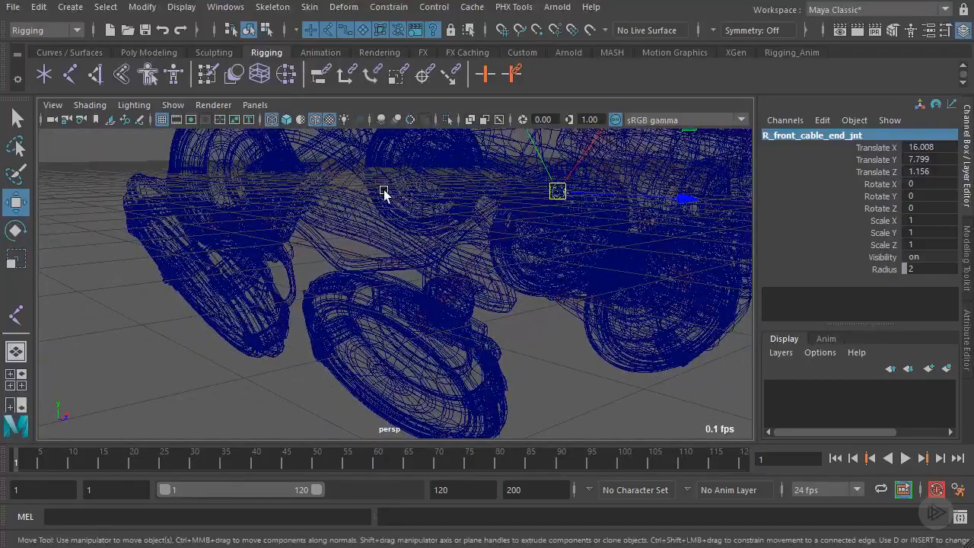
alt+drag(363, 239, 373, 255)
alt+drag(281, 207, 458, 228)
scroll(453, 251, up, 2)
click(445, 278)
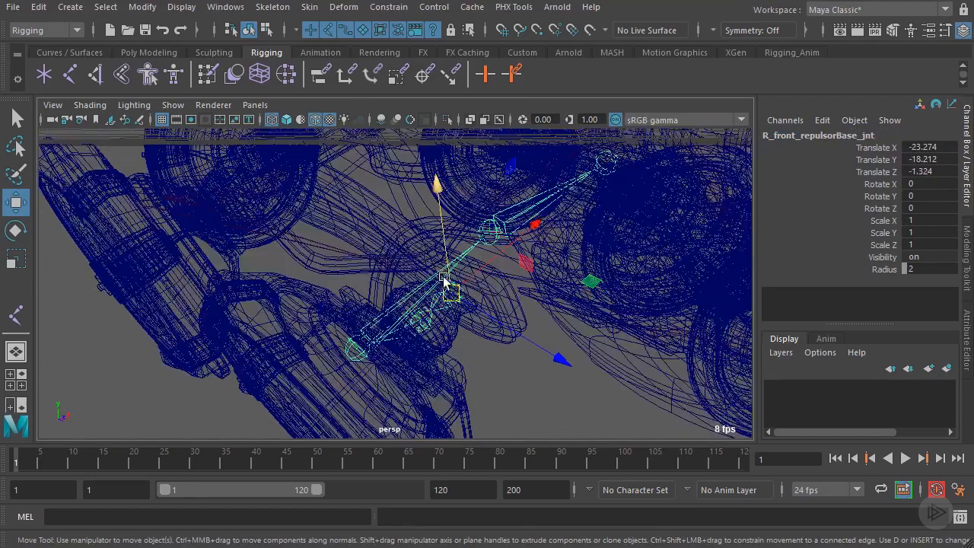
double_click(809, 134)
key(ctrl+c)
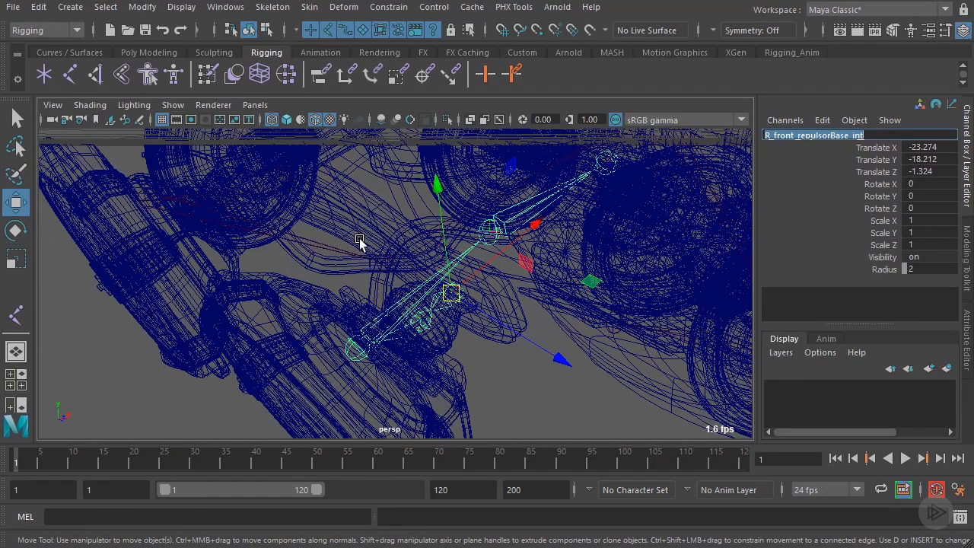
Rename the middle repulsor's base joint, joint6, as R_mid_repulsorBase_jnt by adapting the copied name.
alt+drag(272, 221, 322, 247)
click(335, 205)
alt+middle_drag(385, 203, 418, 248)
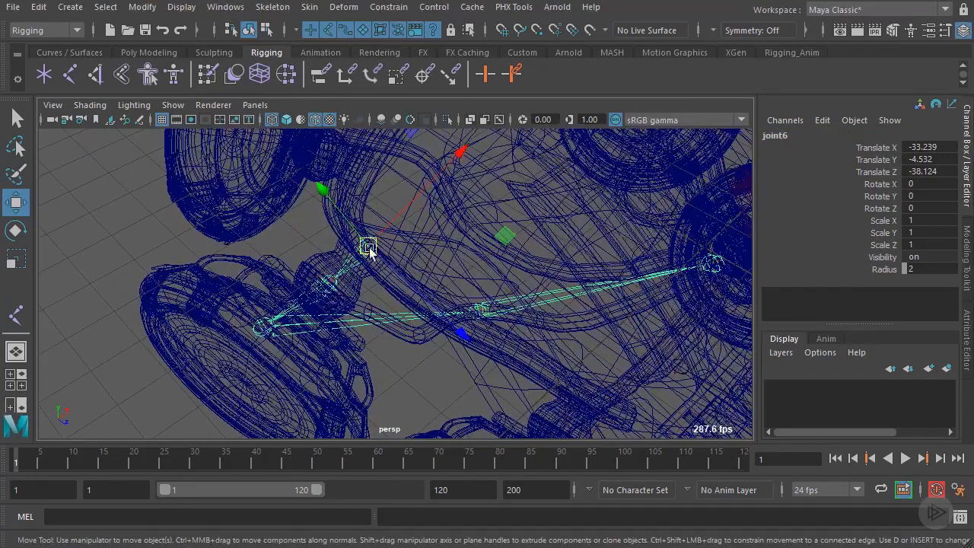
double_click(817, 137)
key(ctrl+v)
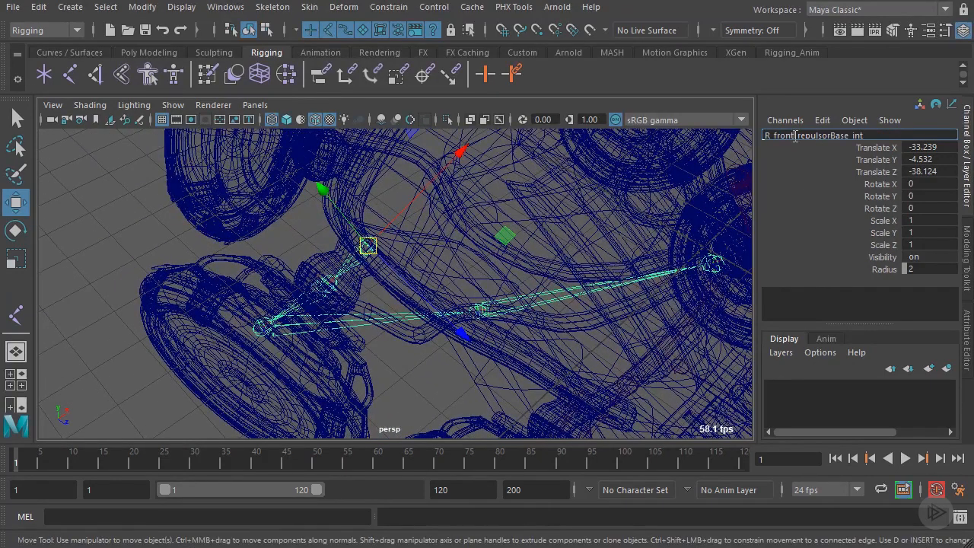
drag(795, 135, 776, 135)
text(mid)
key(Return)
Reuse the front pivot joint's name to rename the middle repulsor's pivot joint as R_mid_repulsorPivot_jnt.
alt+drag(465, 329, 487, 305)
click(512, 409)
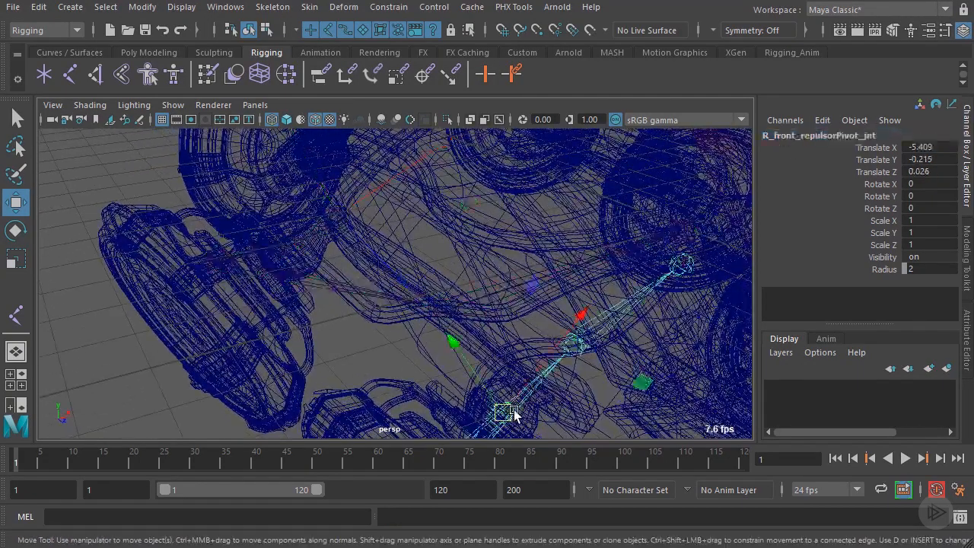
alt+drag(583, 237, 525, 196)
click(833, 136)
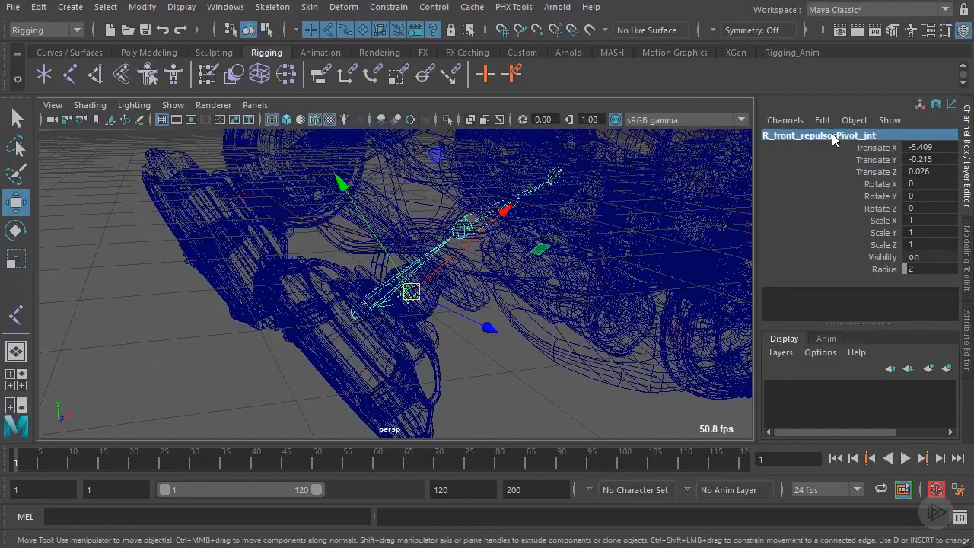
alt+drag(576, 246, 331, 276)
click(789, 135)
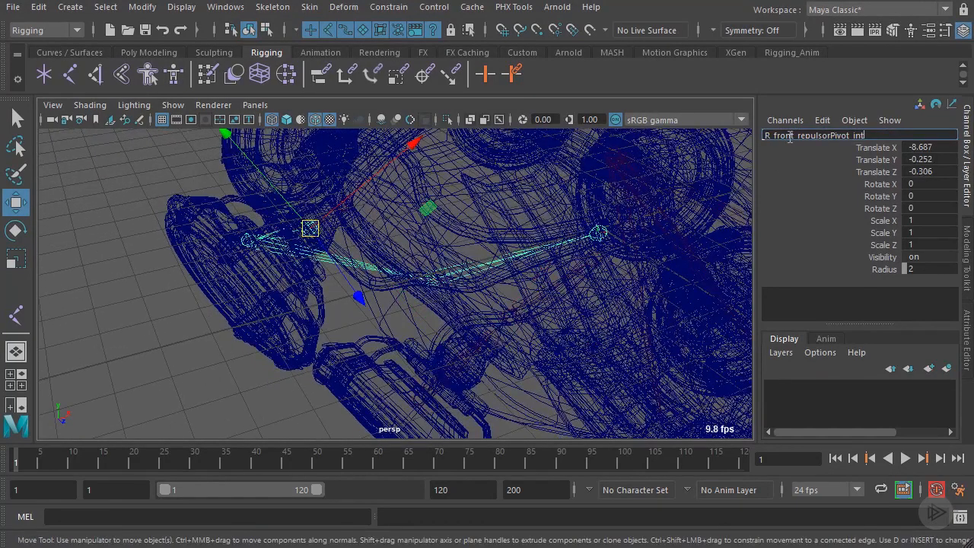
drag(794, 135, 774, 135)
text(mid)
key(Return)
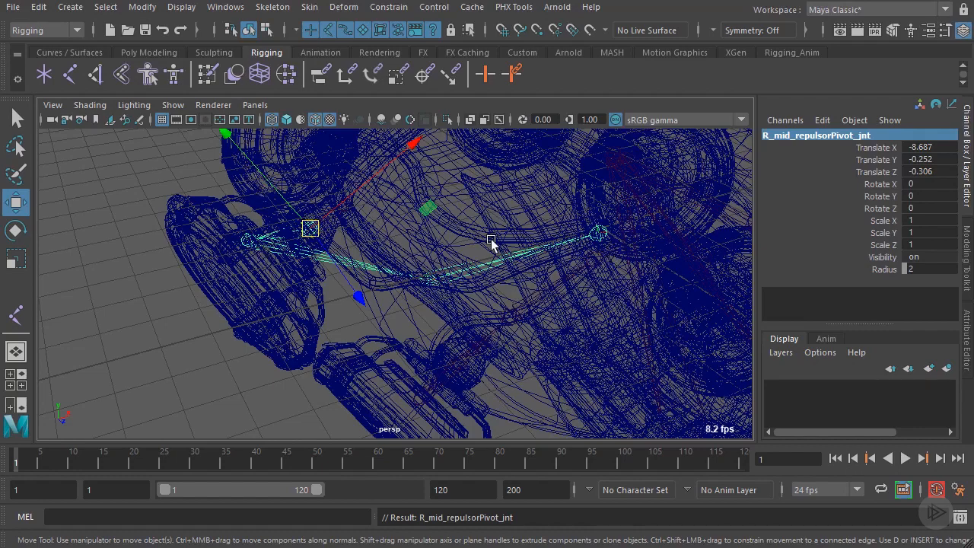
Examine the drone's repulsors and the connecting tubes between them and the body from several angles.
alt+drag(506, 365, 433, 337)
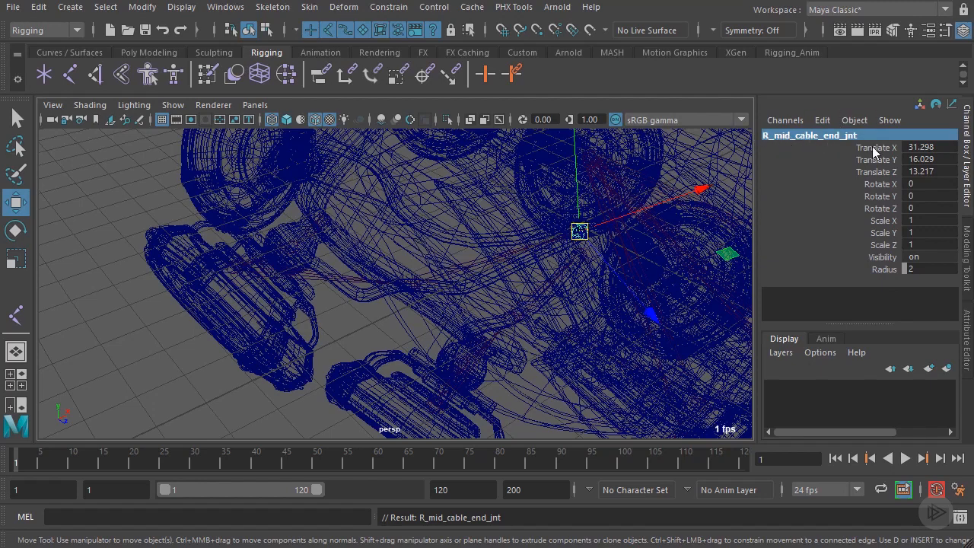
scroll(583, 219, down, 3)
scroll(449, 239, up, 2)
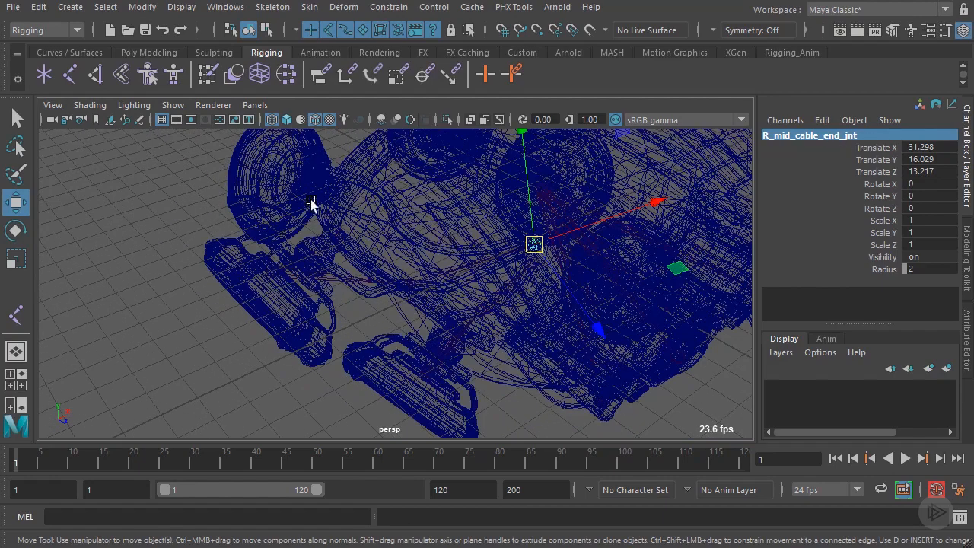
scroll(440, 237, down, 1)
alt+drag(411, 261, 298, 246)
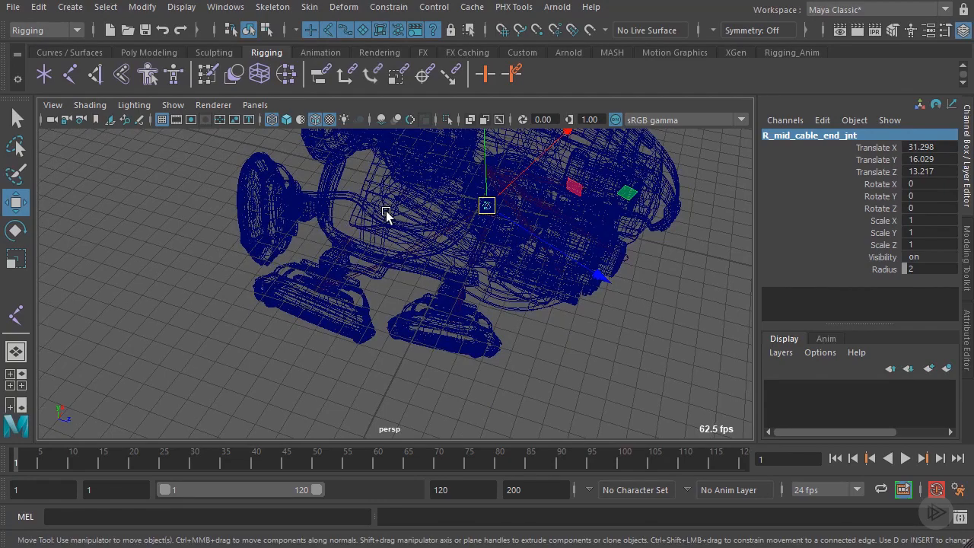
alt+drag(387, 213, 449, 209)
scroll(449, 208, up, 3)
alt+middle_drag(449, 209, 451, 247)
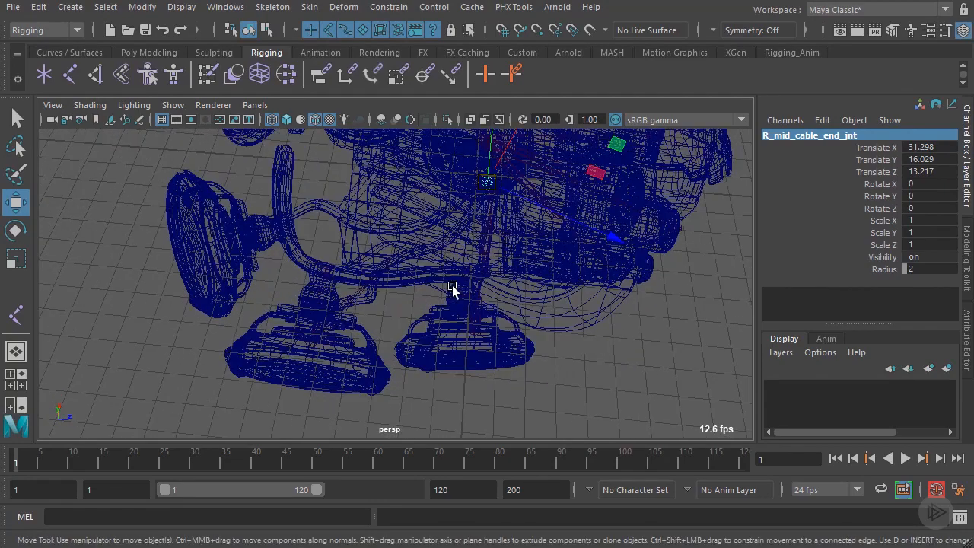
alt+drag(452, 289, 537, 251)
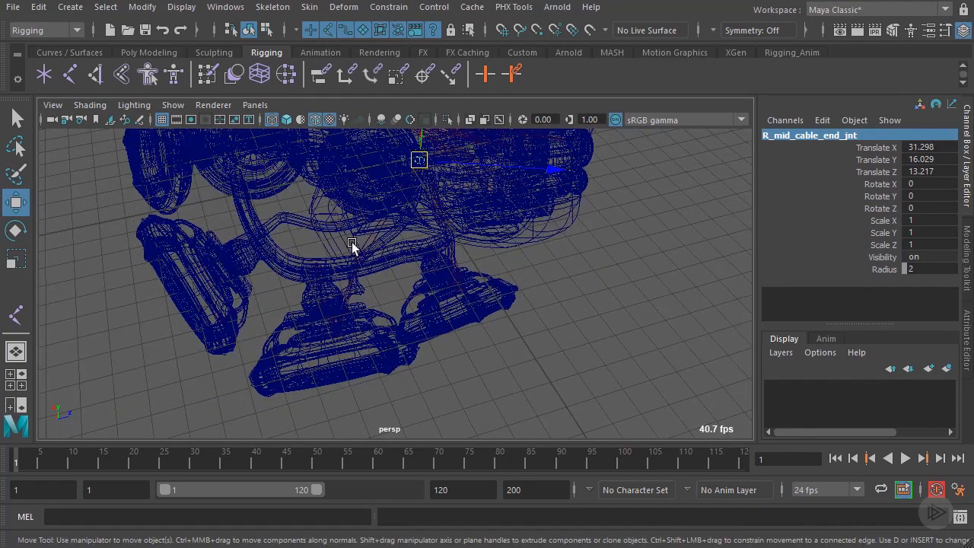
alt+drag(351, 245, 449, 239)
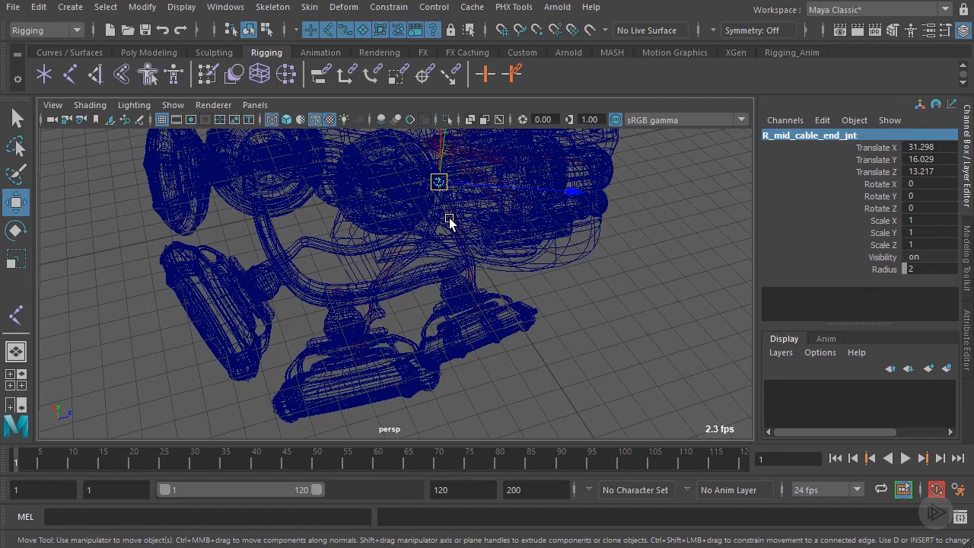
alt+drag(322, 246, 284, 271)
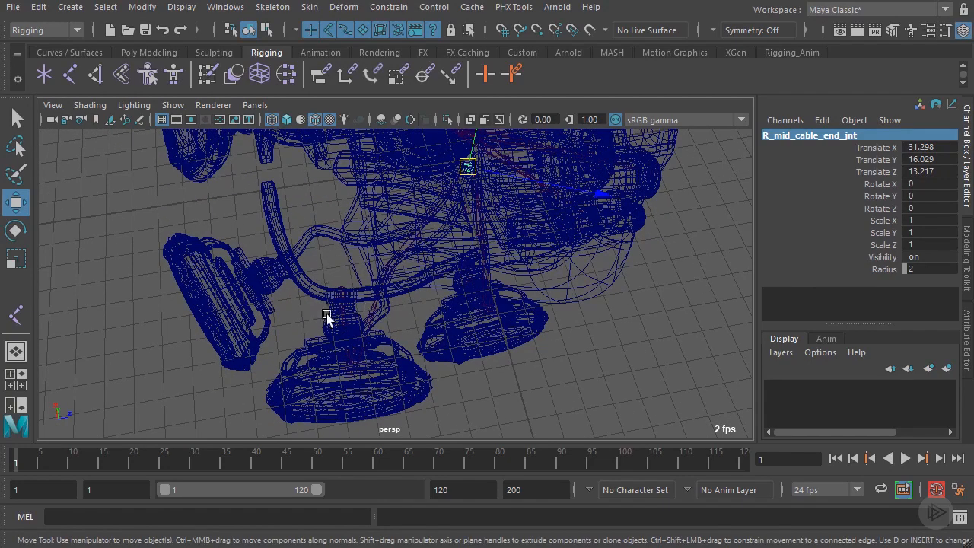
alt+drag(331, 322, 287, 313)
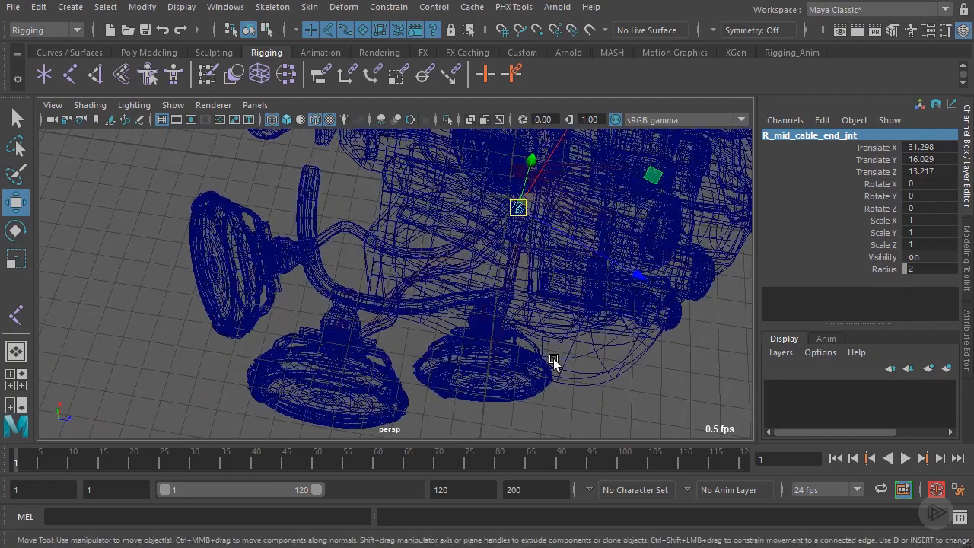
alt+right_drag(260, 286, 474, 302)
alt+drag(474, 302, 511, 322)
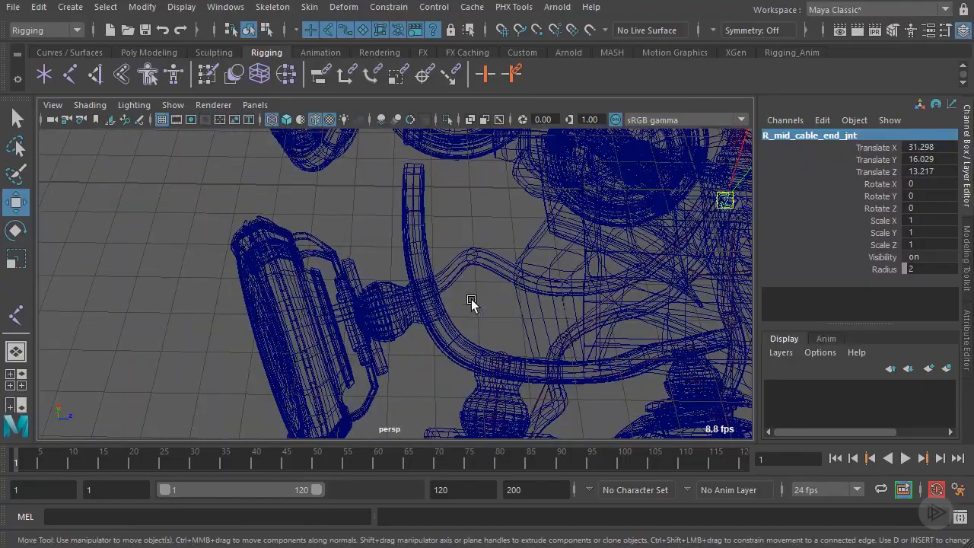
alt+drag(503, 326, 446, 348)
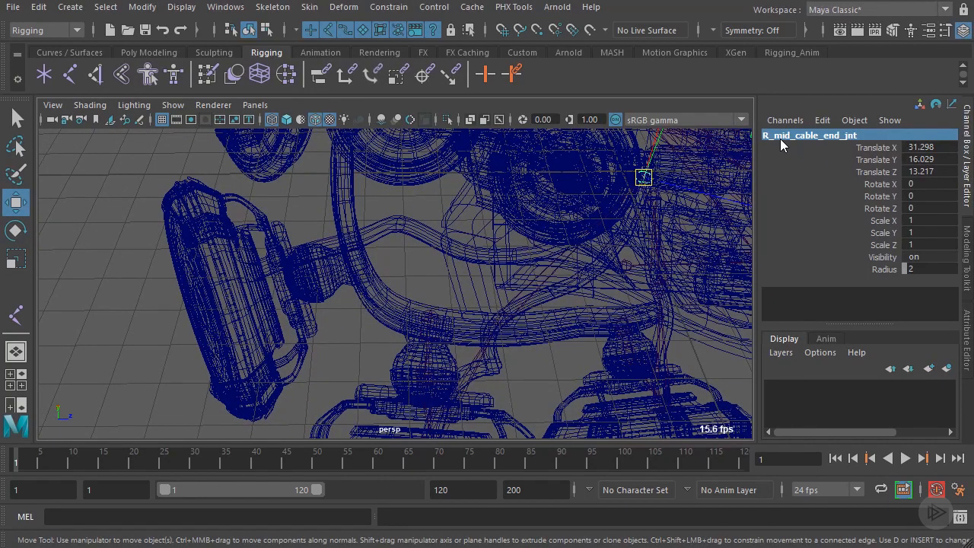
alt+drag(645, 142, 421, 256)
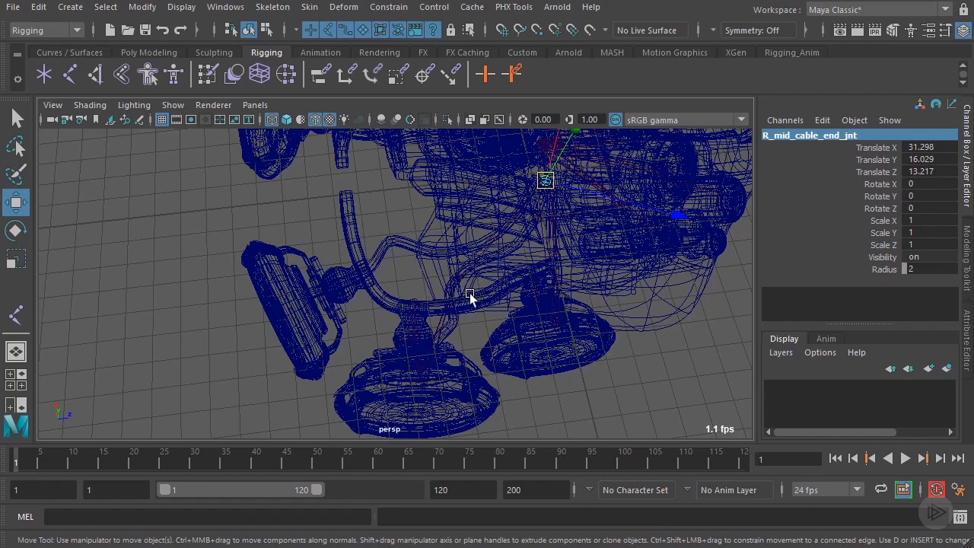
alt+drag(370, 283, 303, 274)
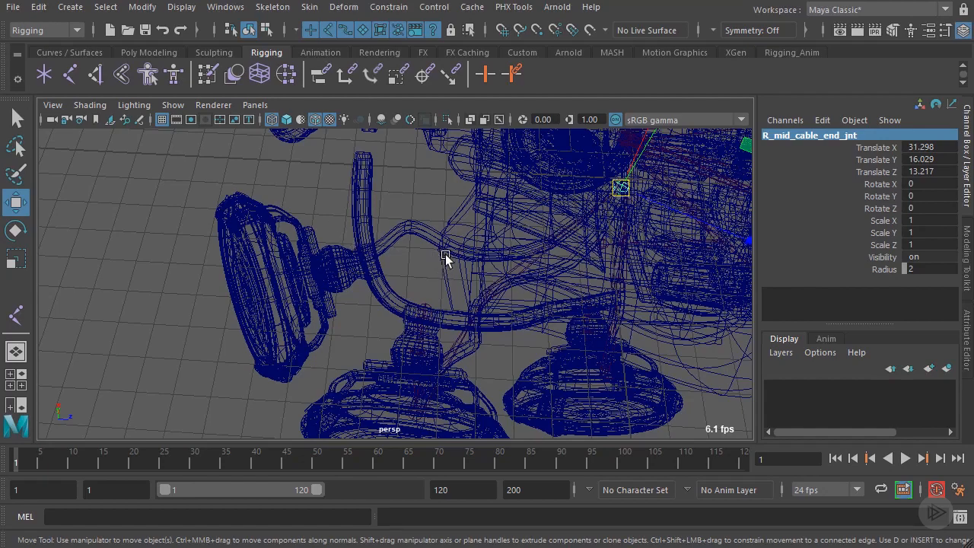
alt+drag(446, 258, 482, 285)
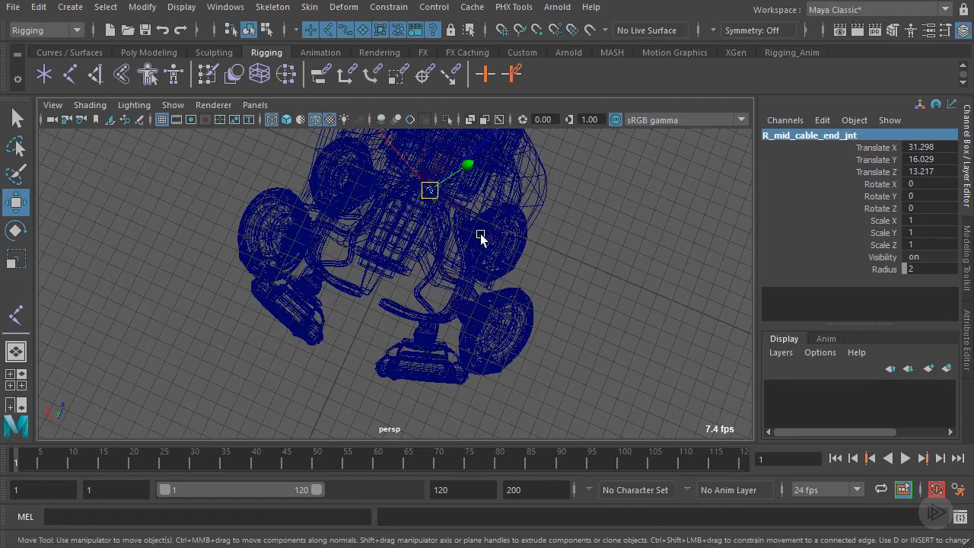
alt+drag(379, 259, 376, 227)
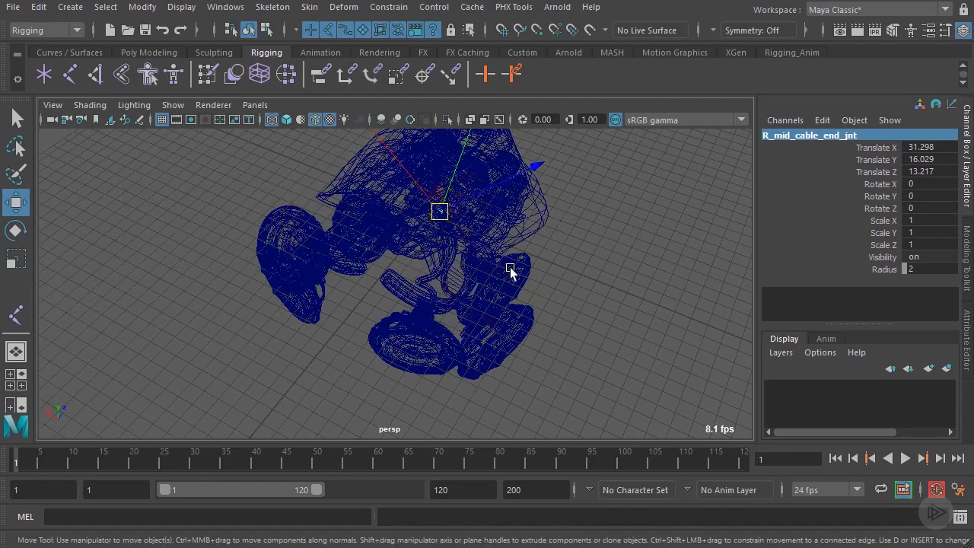